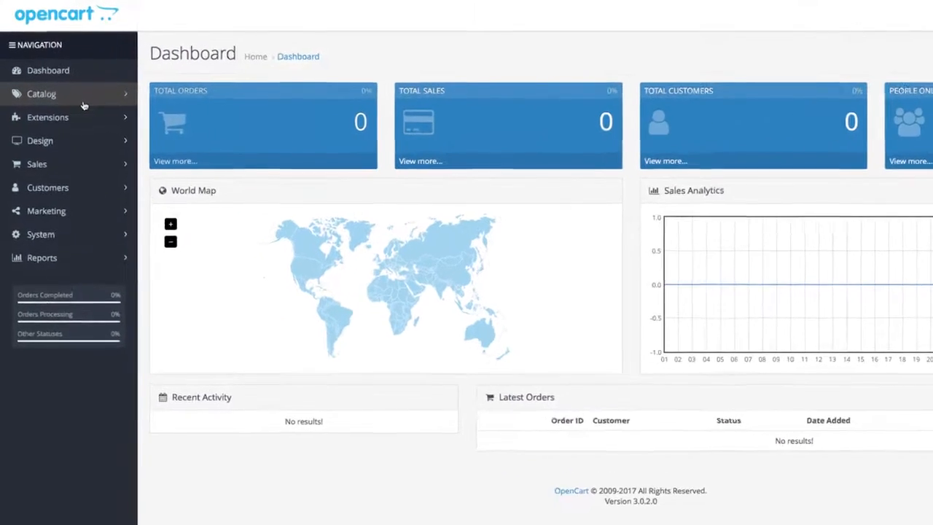
# Open the catalog's product list and start adding a new product.
pyautogui.click(83, 103)
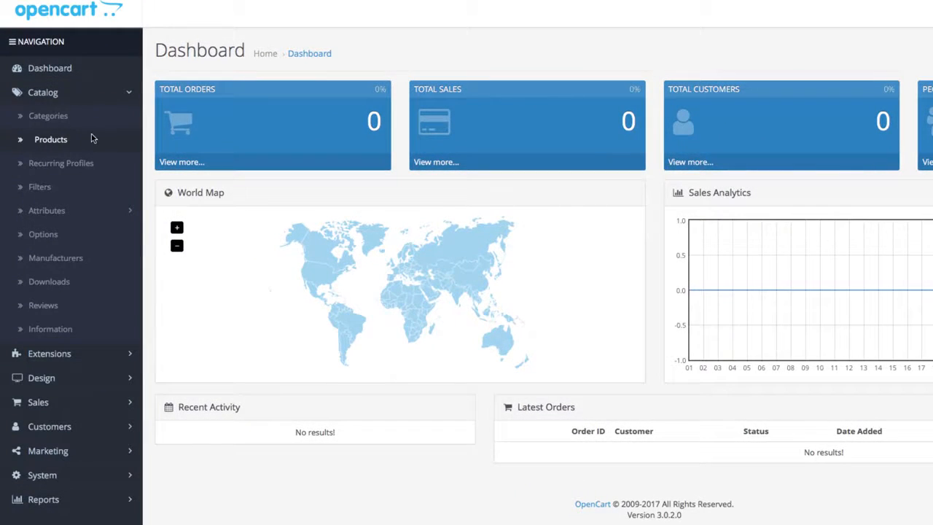
pyautogui.click(93, 138)
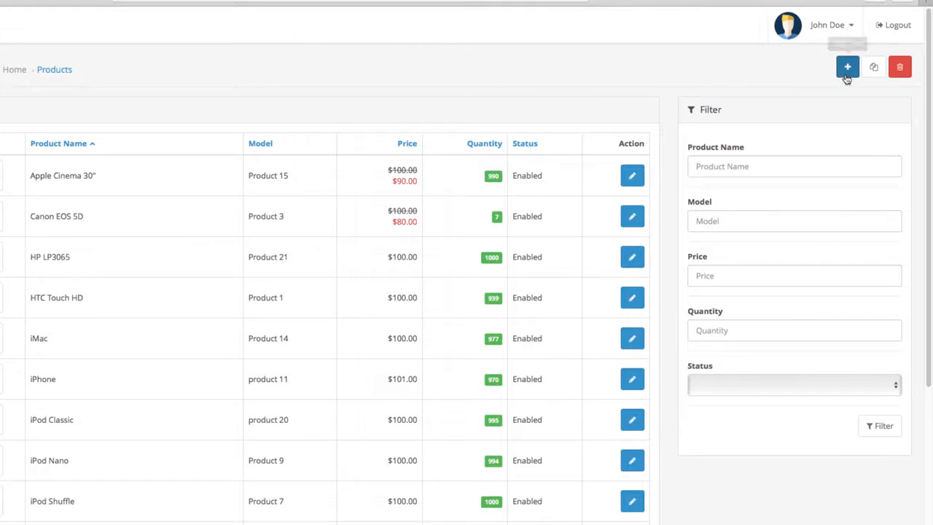
pyautogui.click(847, 71)
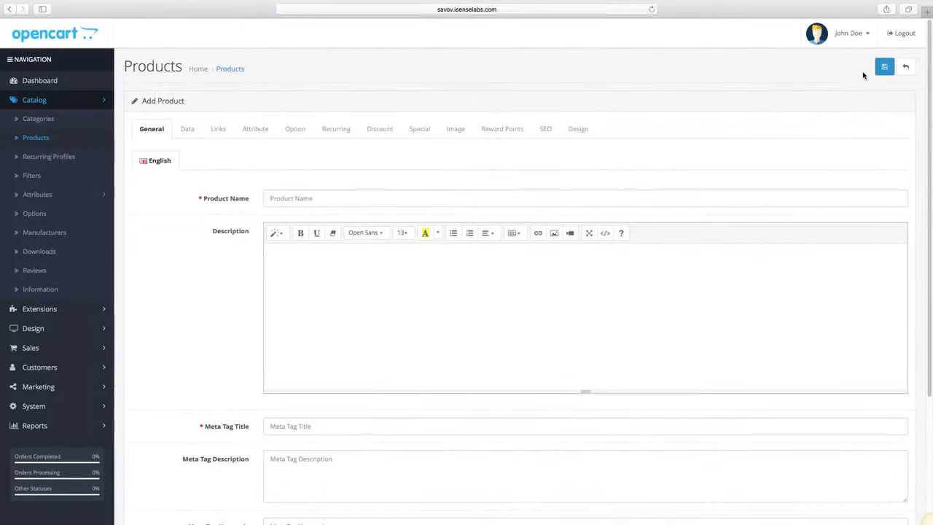
# Enter "iPhone 7" as the name of the new product in the general details.
pyautogui.scroll(-2, 838, 117)
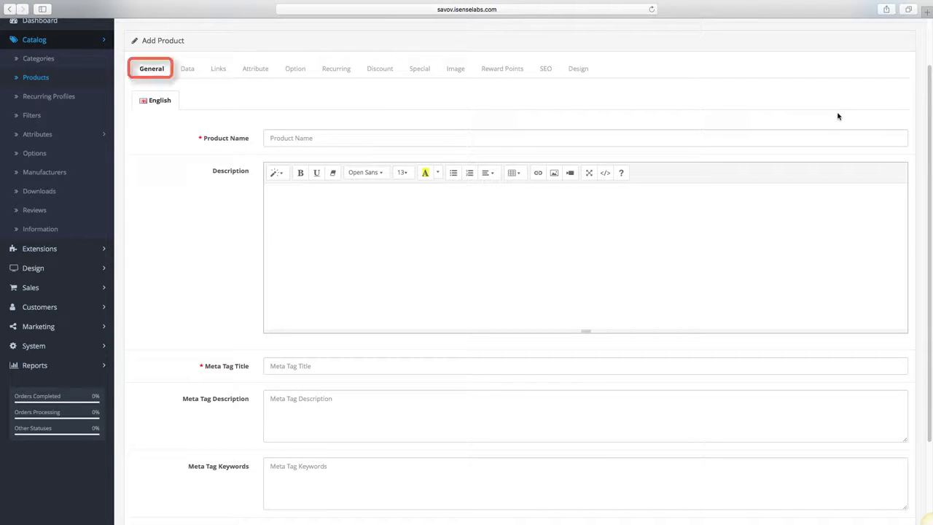
pyautogui.scroll(-3, 838, 116)
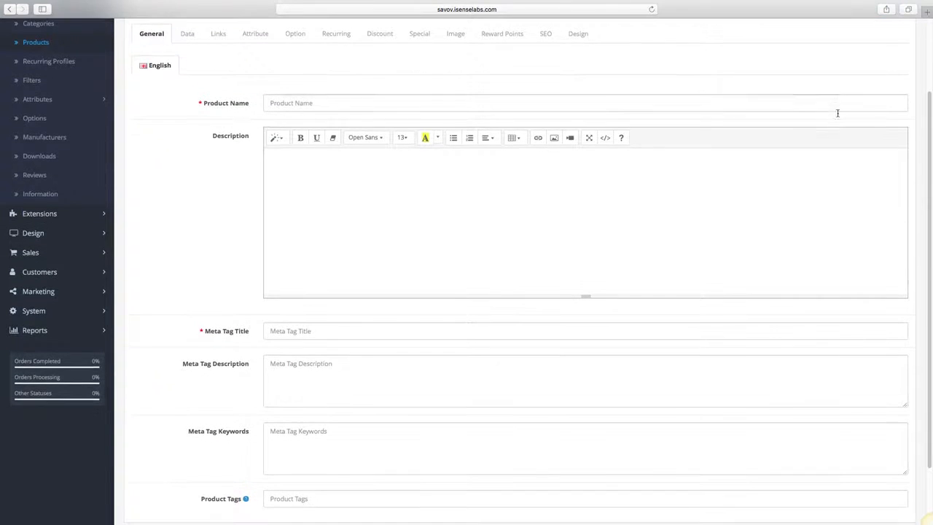
pyautogui.scroll(-1, 838, 115)
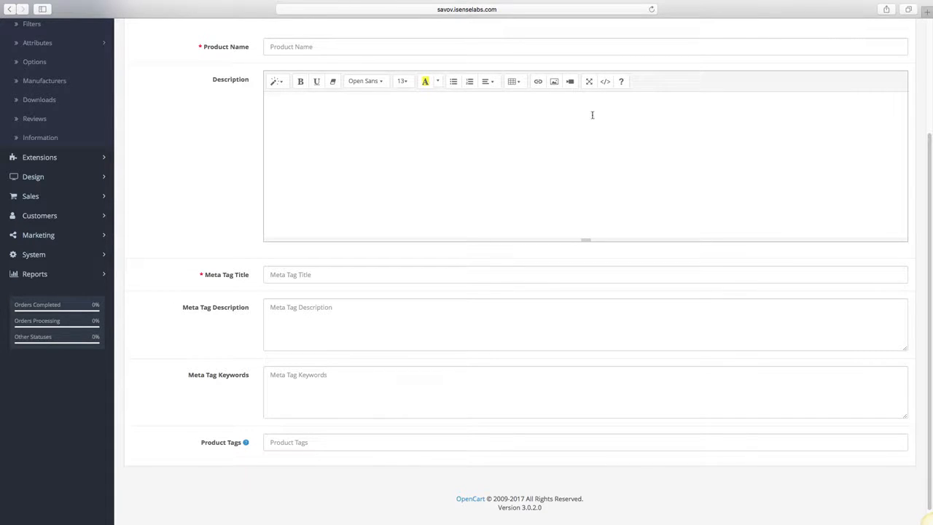
pyautogui.click(414, 50)
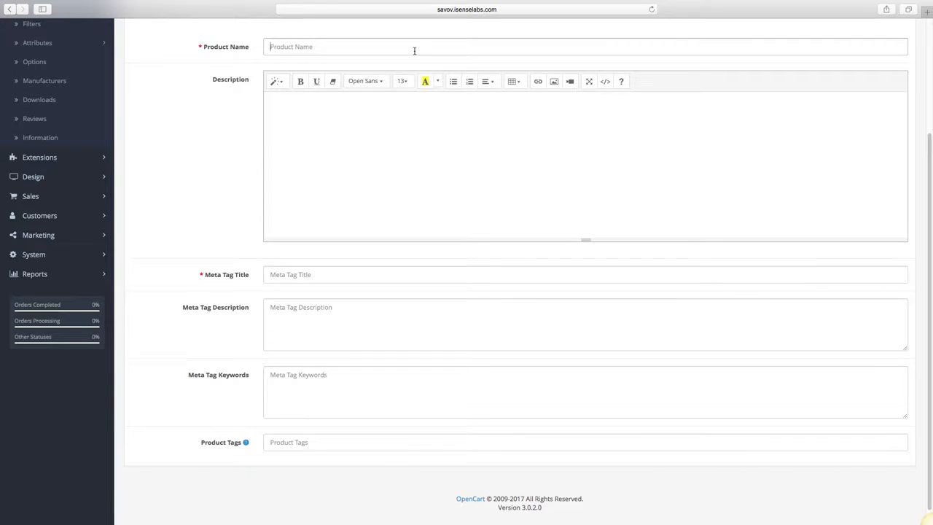
pyautogui.write('iP')
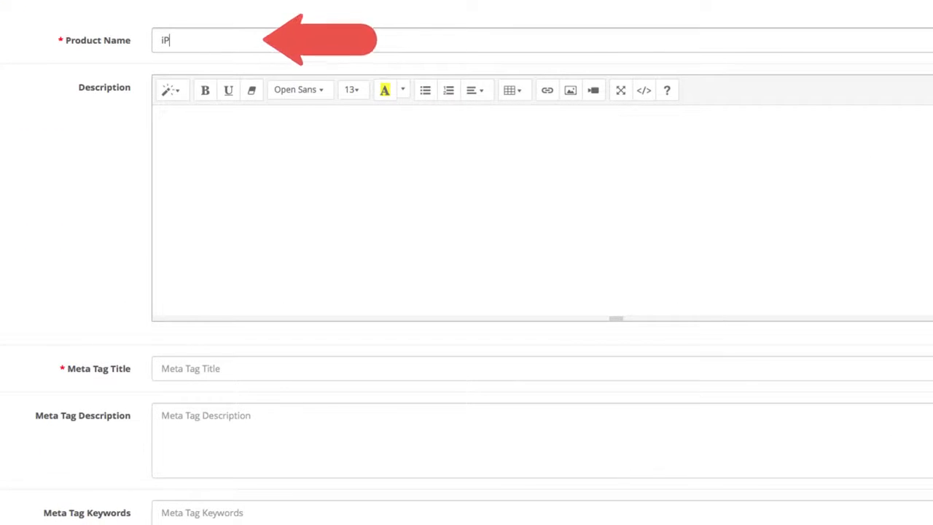
pyautogui.write('hone 7')
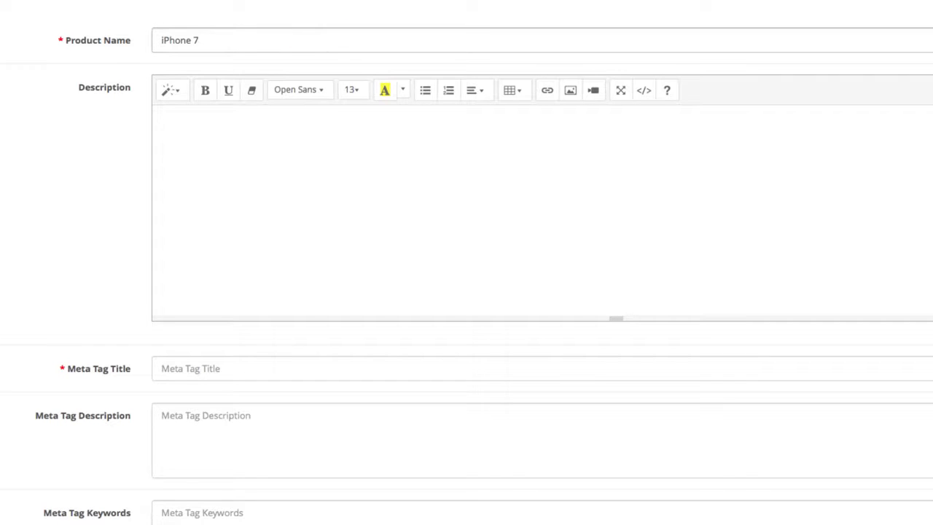
# Enter the product description "A revolutionary new device that brings the most premium mobile features to your fingertips. New camera, better screen, and a much faster processor.".
pyautogui.click(347, 140)
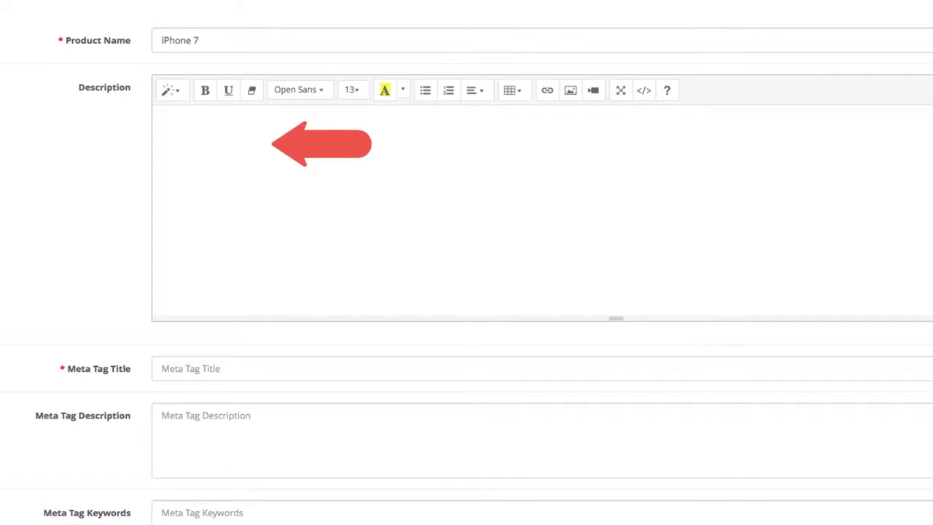
pyautogui.write('A revo')
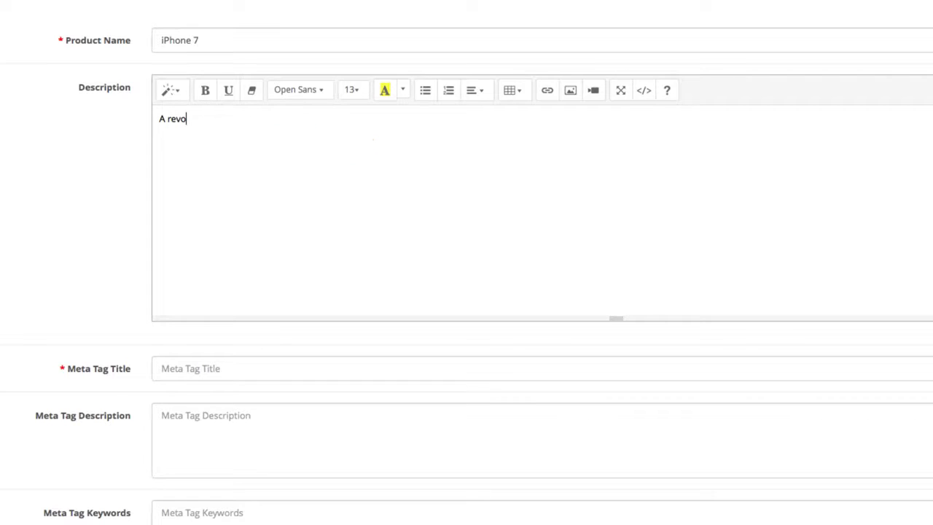
pyautogui.write('lutionary new dev')
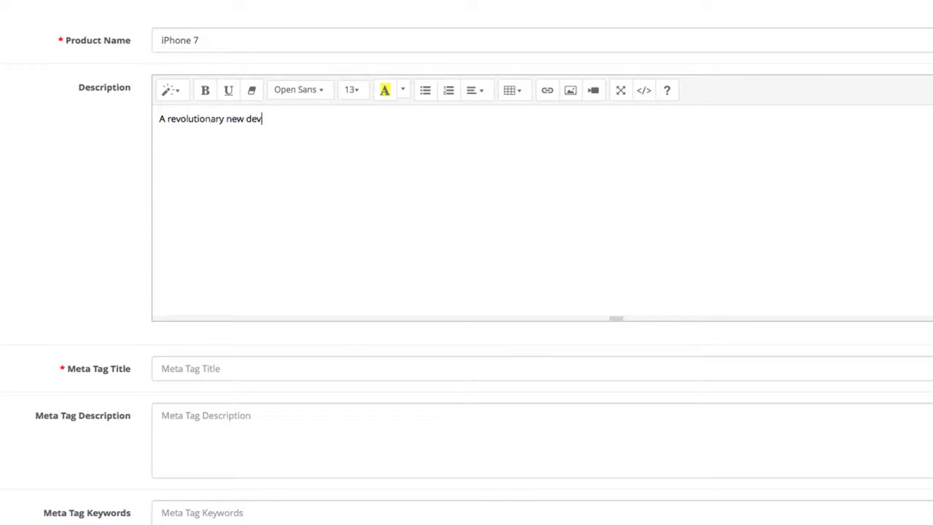
pyautogui.write('ice that brings the ')
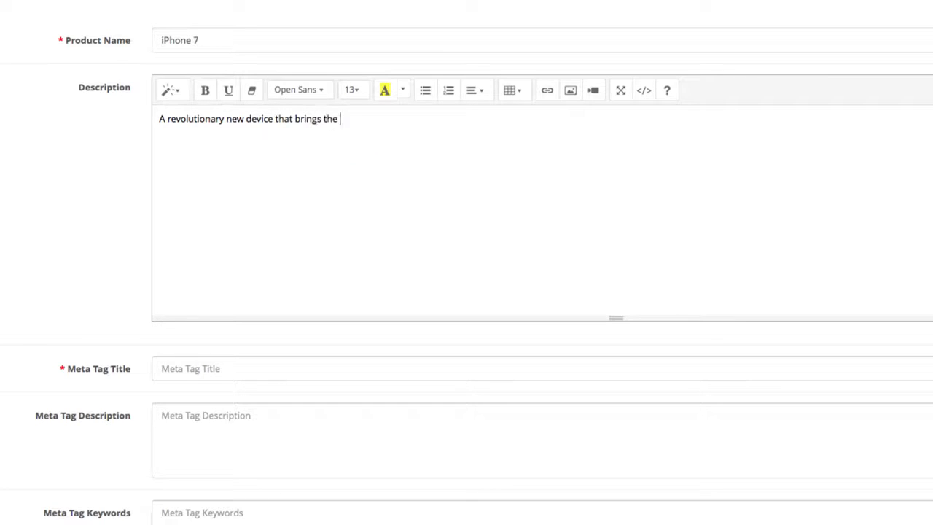
pyautogui.write('most premium mob')
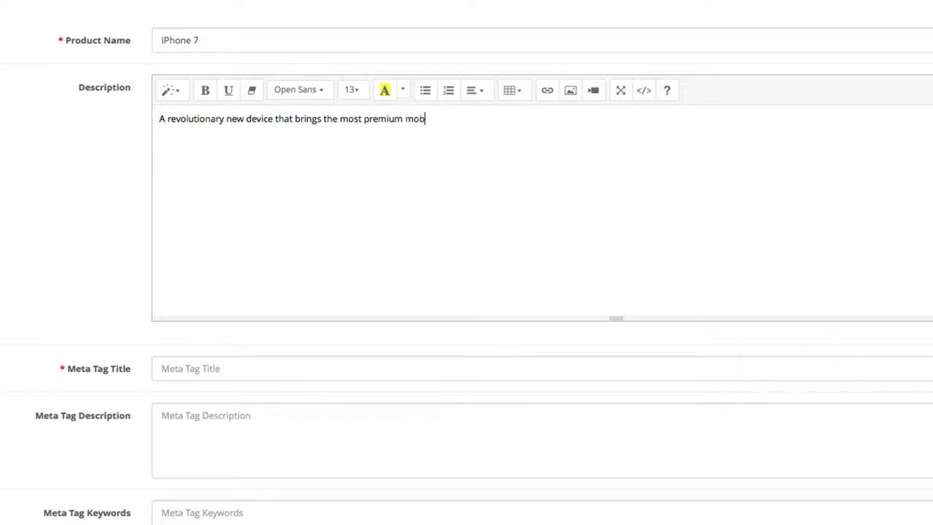
pyautogui.write('ile features to your f')
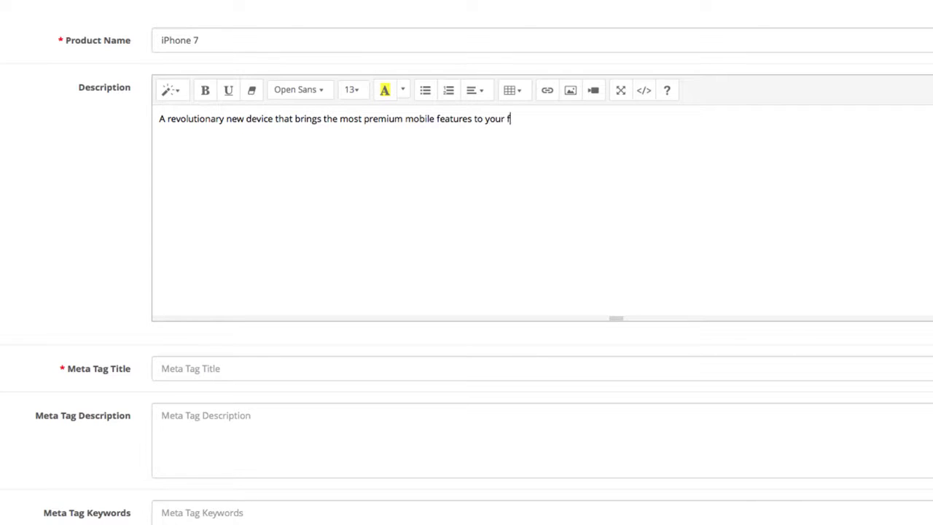
pyautogui.write('ingertips. New camera, better s')
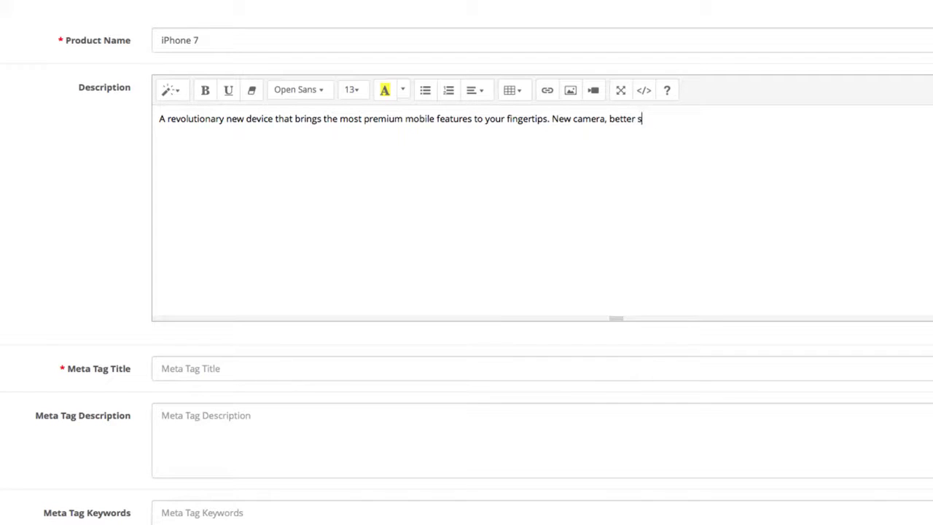
pyautogui.write('creen, and a much faster process')
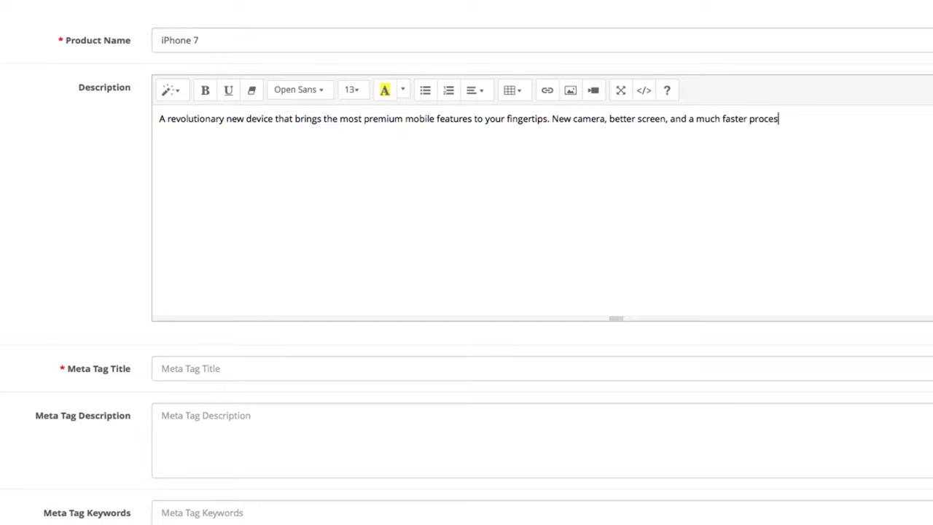
pyautogui.write('or.')
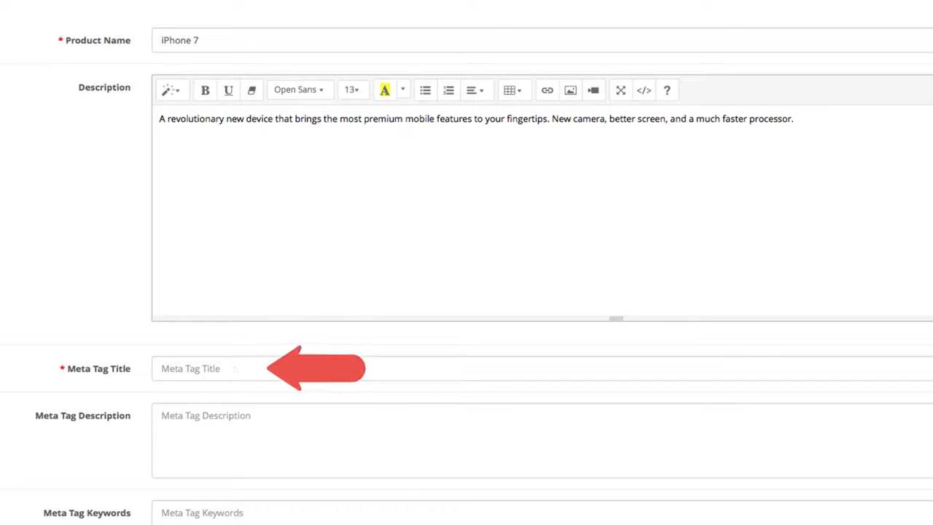
# Set the meta tag title to "iPhone 7" and the meta tag description to "The iPhone is available. Purchase the most desired smartphone now!".
pyautogui.scroll(-1, 888, 277)
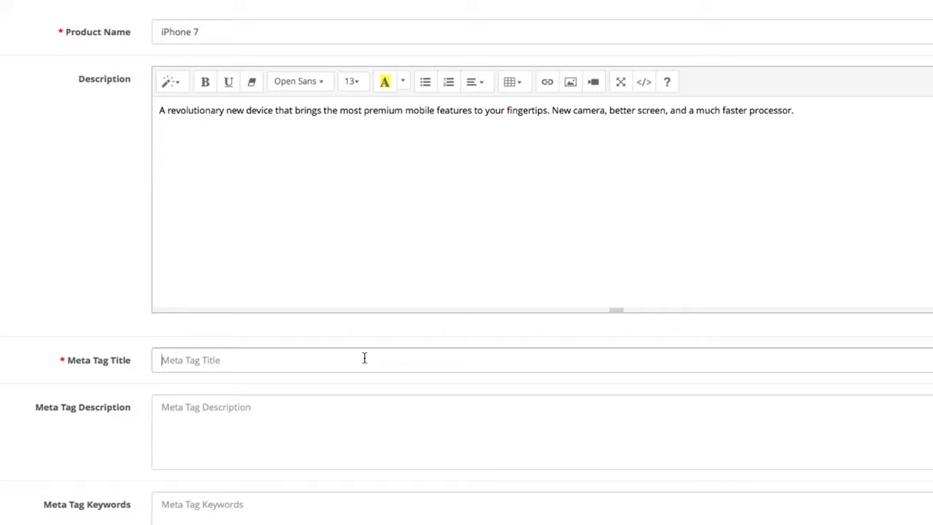
pyautogui.write('iPhone 7')
pyautogui.scroll(-1, 308, 425)
pyautogui.scroll(-3, 308, 391)
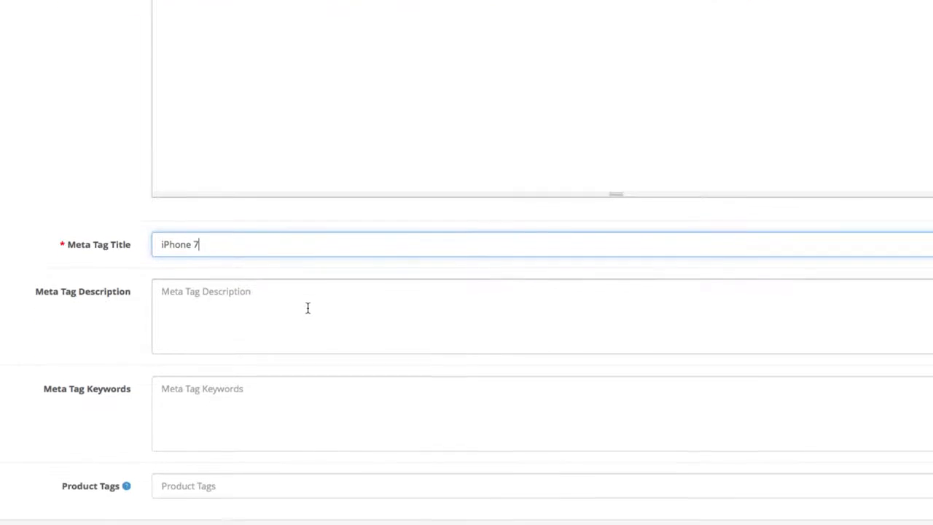
pyautogui.click(307, 306)
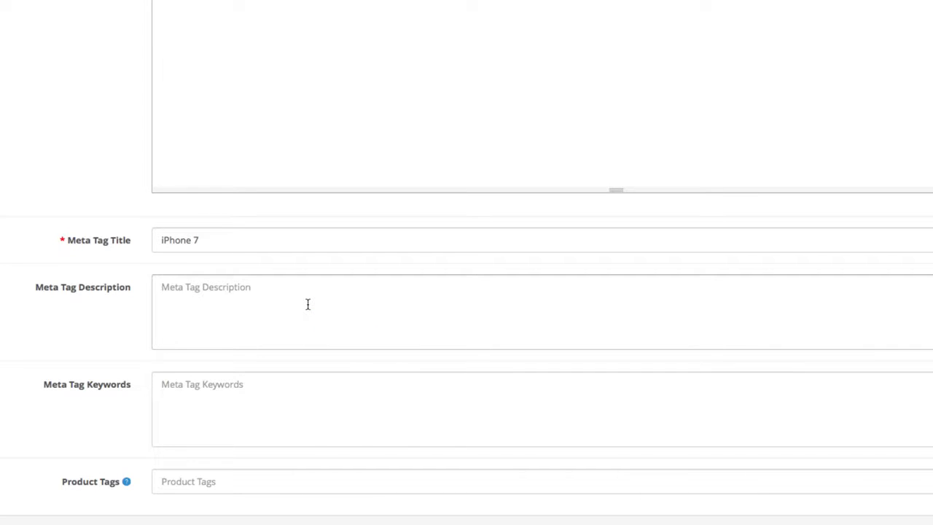
pyautogui.write('The iP')
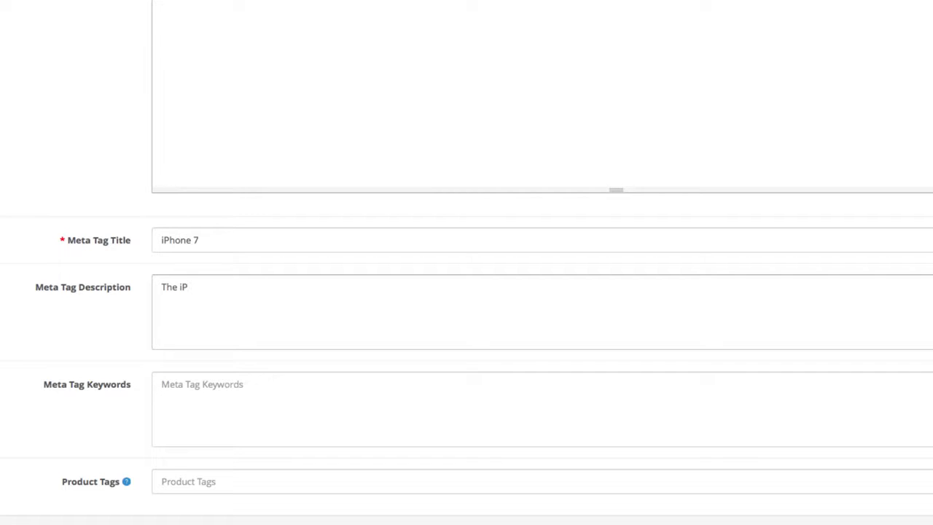
pyautogui.write('hone is available. Pur')
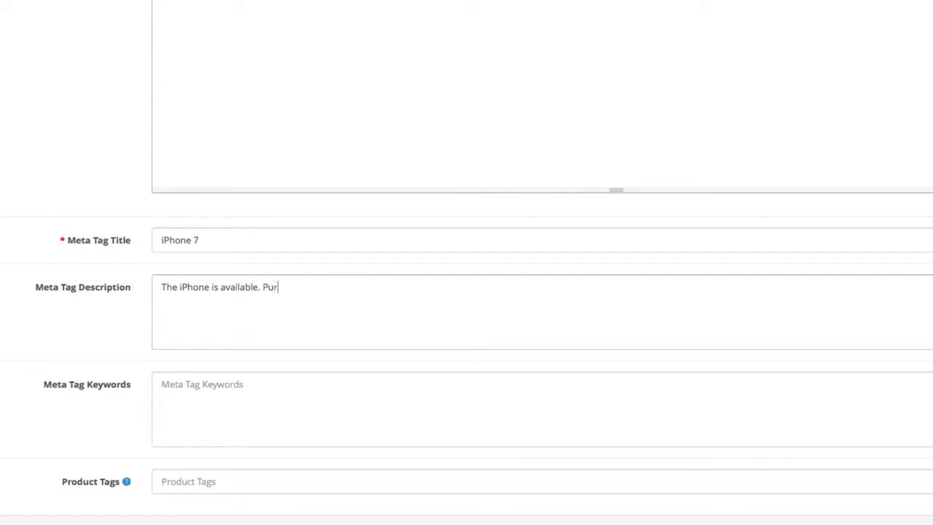
pyautogui.write('chase the most desired smartphone ne')
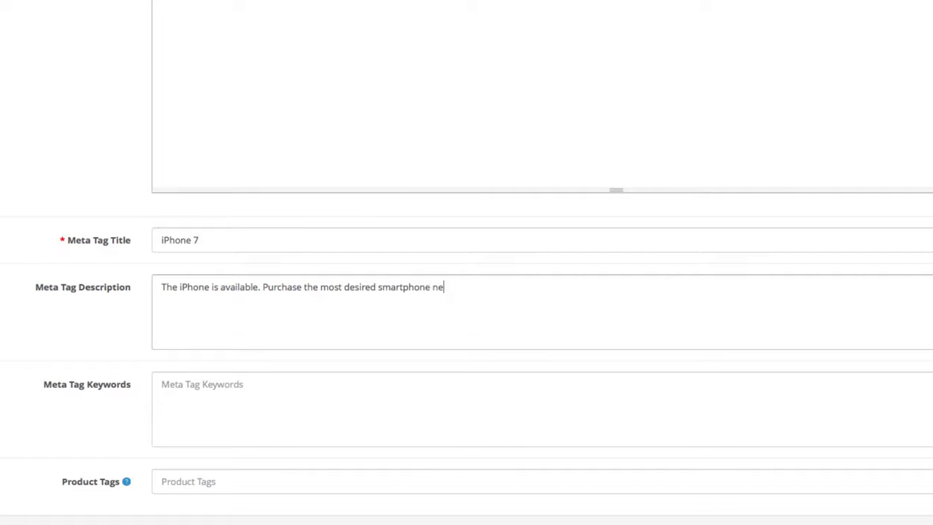
pyautogui.press('BackSpace')
pyautogui.write('ow!')
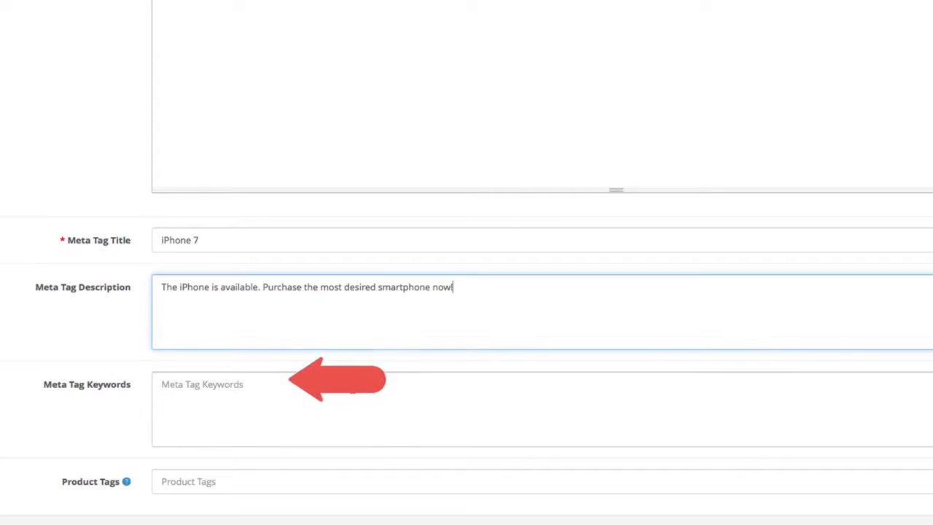
# Set the meta tag keywords to "Apple iPhone, iPhone, iPhone Price, iPhones for Sale, iPhone deals".
pyautogui.click(352, 391)
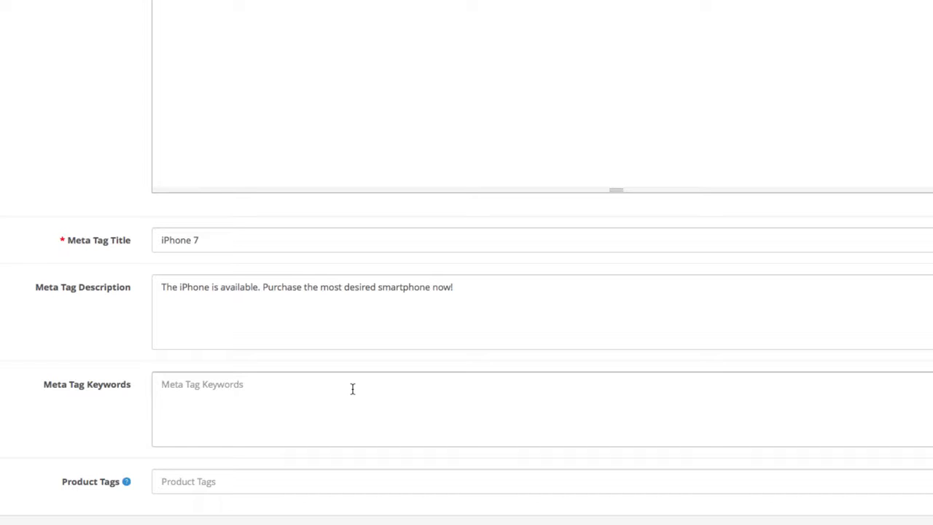
pyautogui.write('Apple iP')
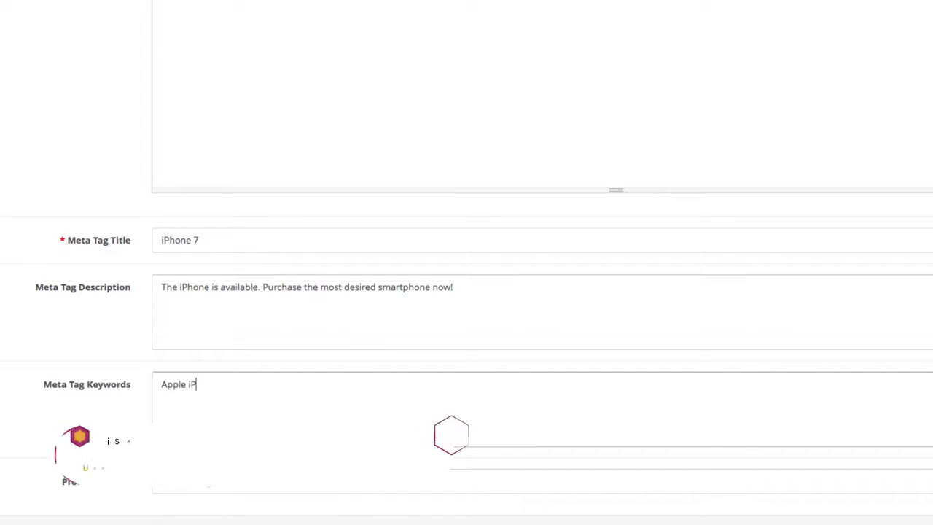
pyautogui.write('hone, iPhone')
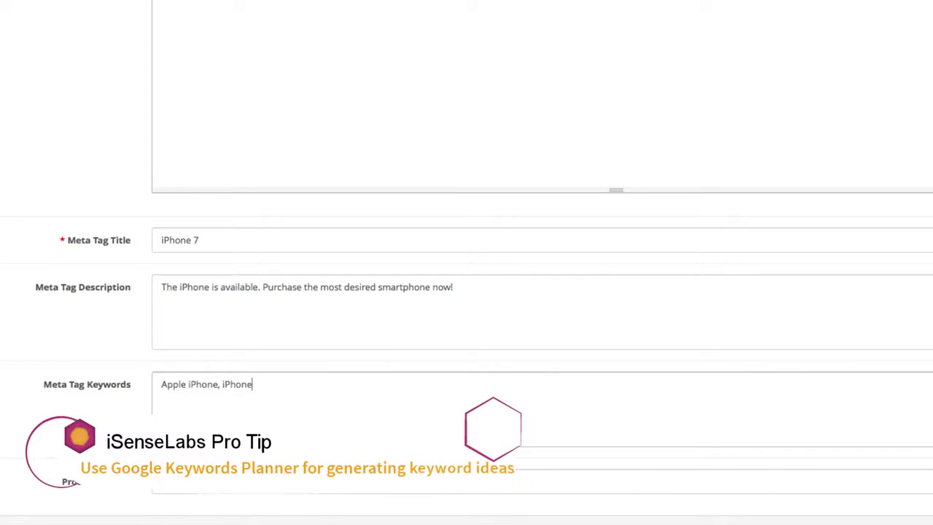
pyautogui.write(', ')
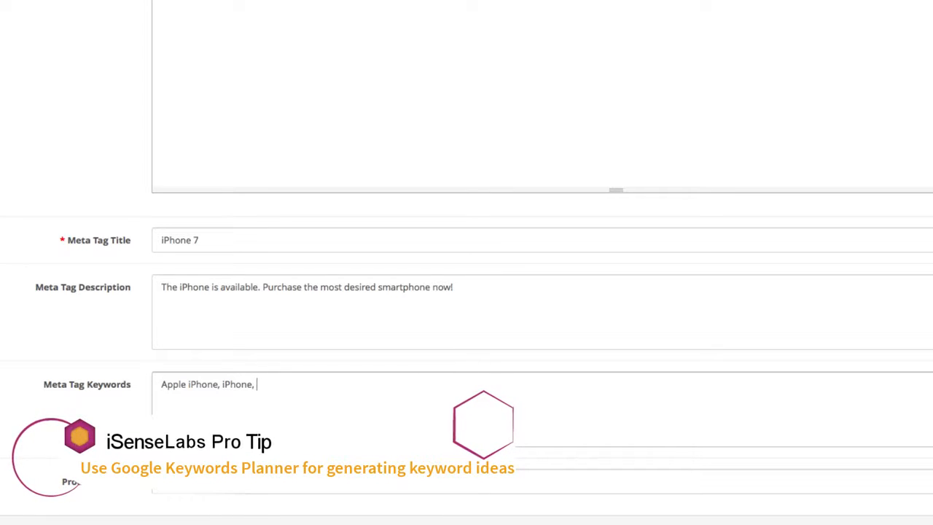
pyautogui.write('iPhone Pr')
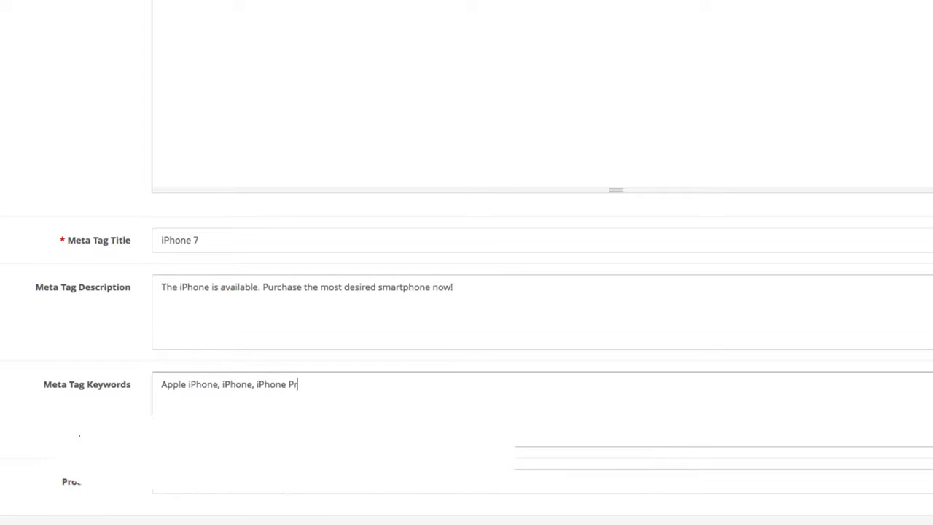
pyautogui.write('ice,')
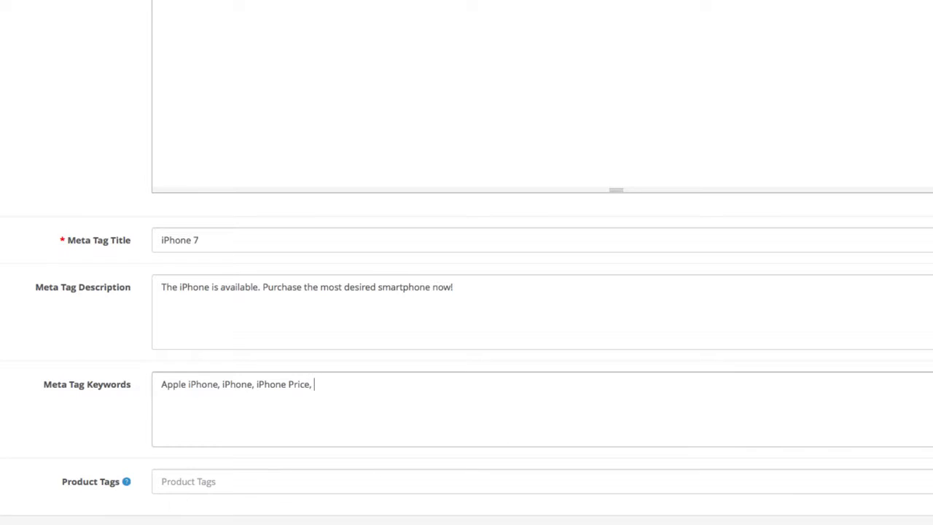
pyautogui.write(' iPhones for Sale, iPho')
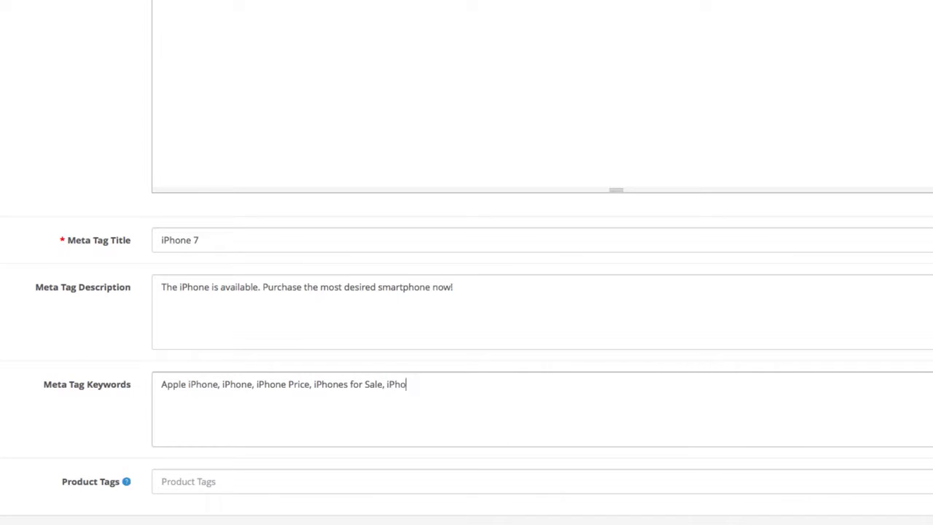
pyautogui.write('ne deals')
# Set the product tags to "iPhone, iPhone 7, Apple, Smartphone, iOS".
pyautogui.click(349, 475)
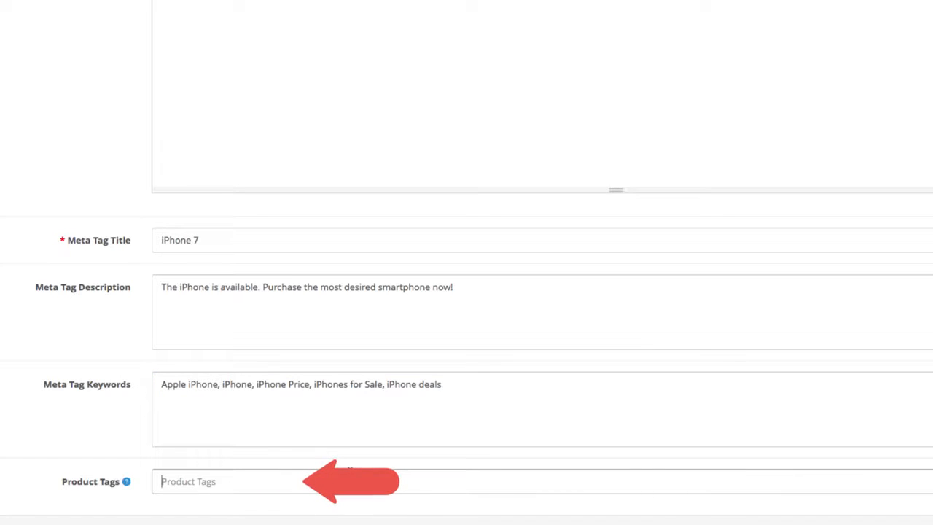
pyautogui.write('iP')
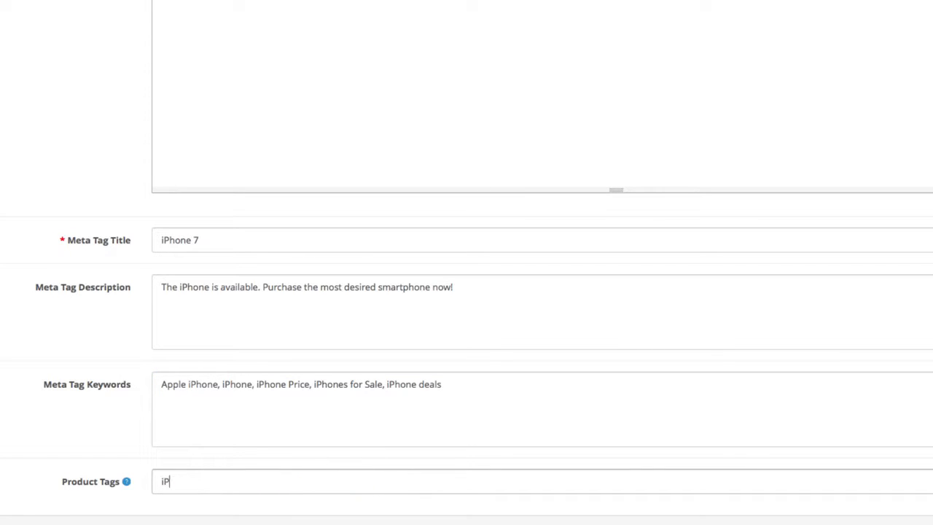
pyautogui.write('hone, iPhone 7, Apple, S')
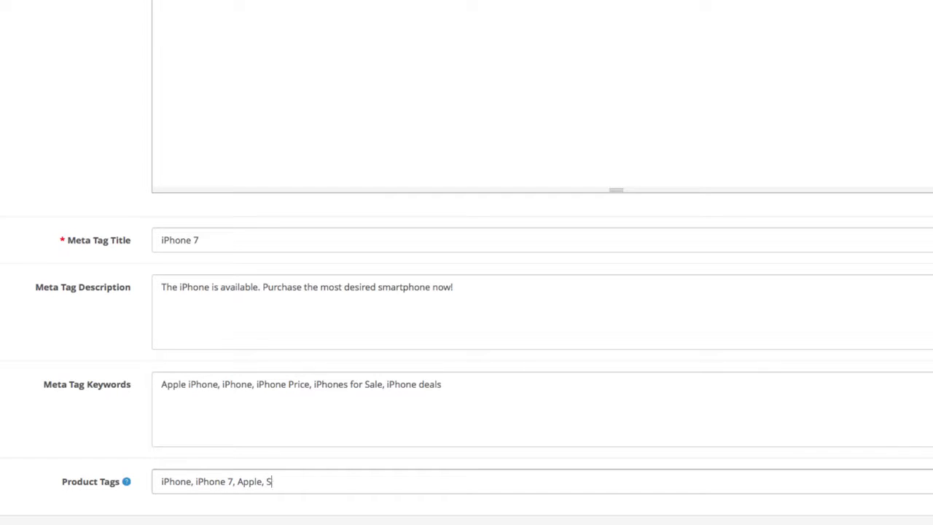
pyautogui.write('martphone, iOS')
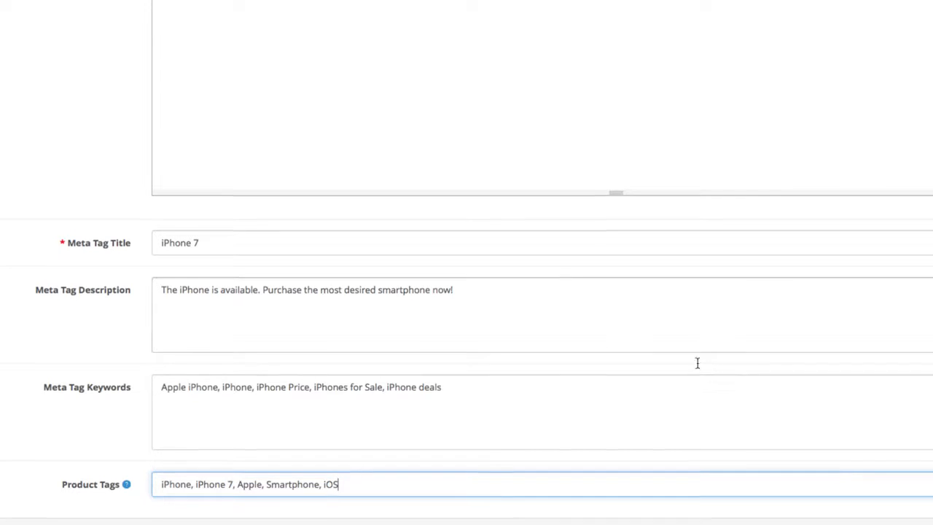
# Enter "iPhone 7" as the model in the product's data settings.
pyautogui.scroll(4, 695, 365)
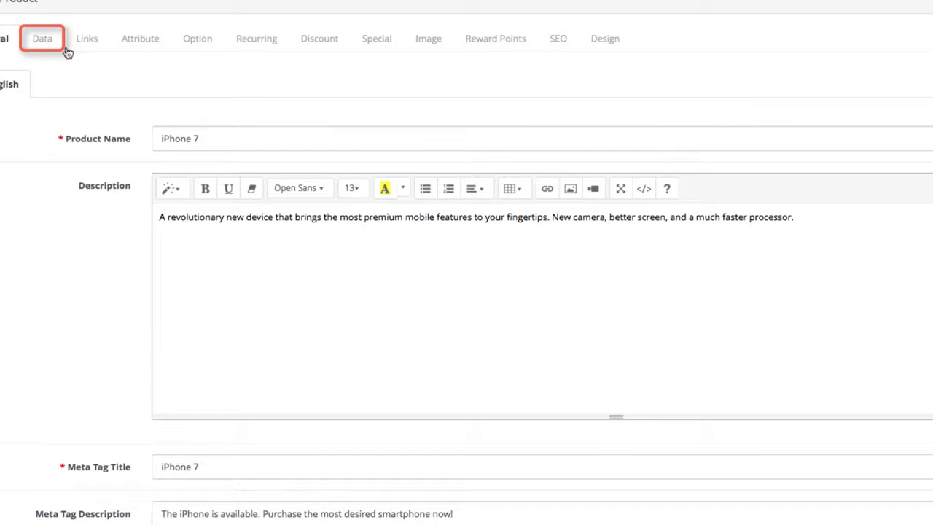
pyautogui.click(43, 40)
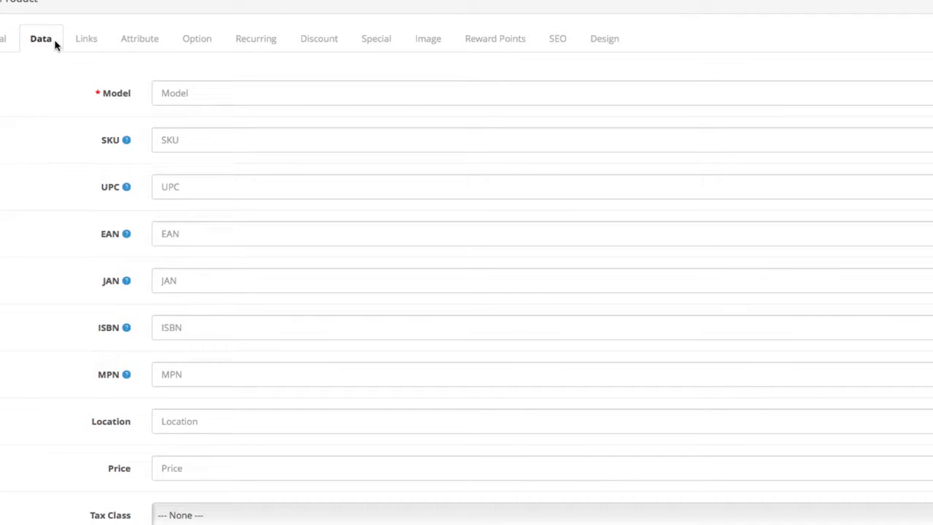
pyautogui.click(257, 91)
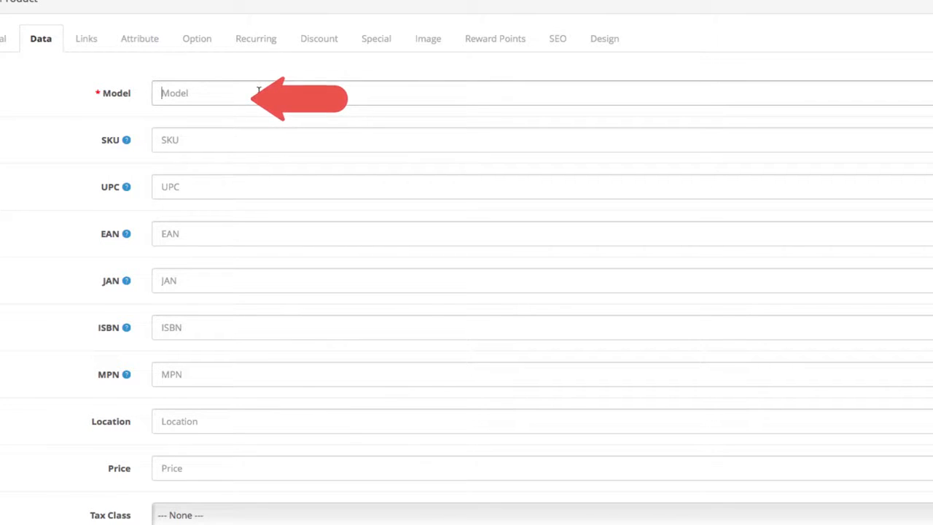
pyautogui.write('iPho')
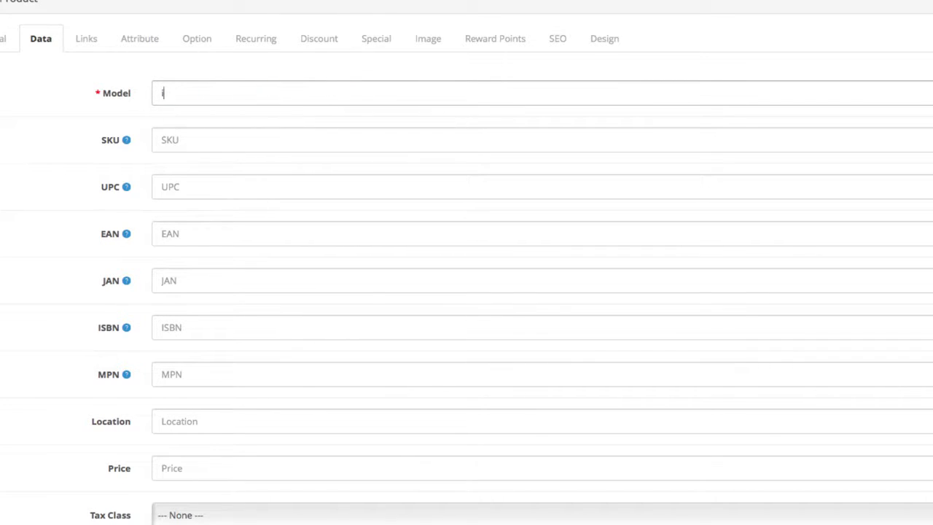
pyautogui.write('ne 7')
# Set the product's price to 499.98, leaving the optional product codes and location empty.
pyautogui.scroll(-1, 416, 252)
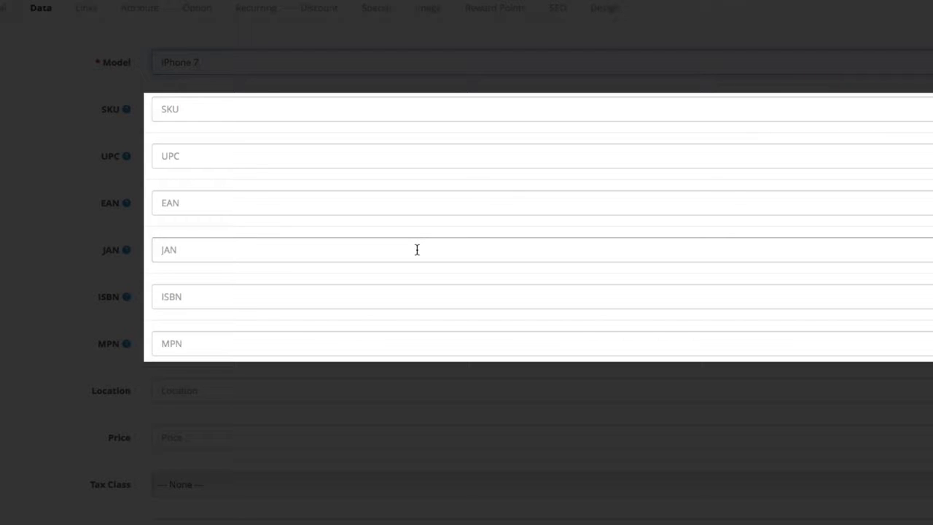
pyautogui.scroll(-2, 417, 249)
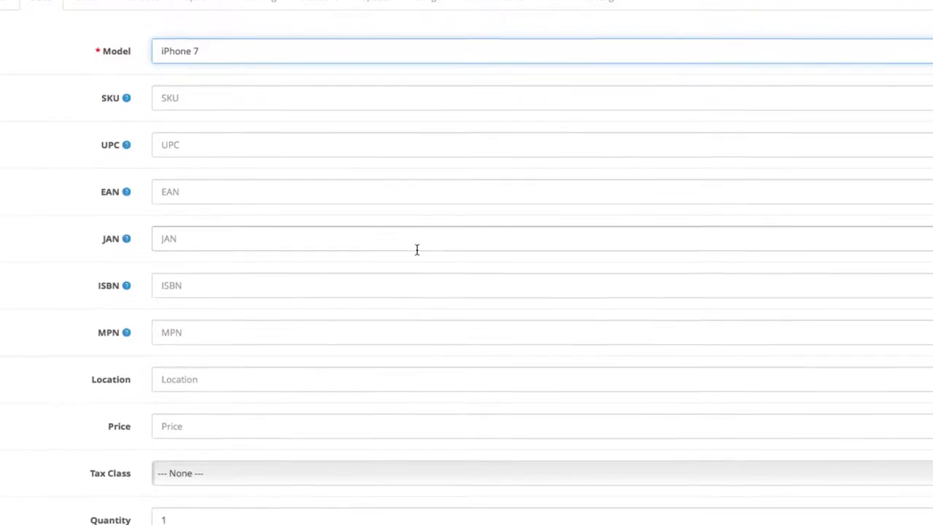
pyautogui.click(404, 287)
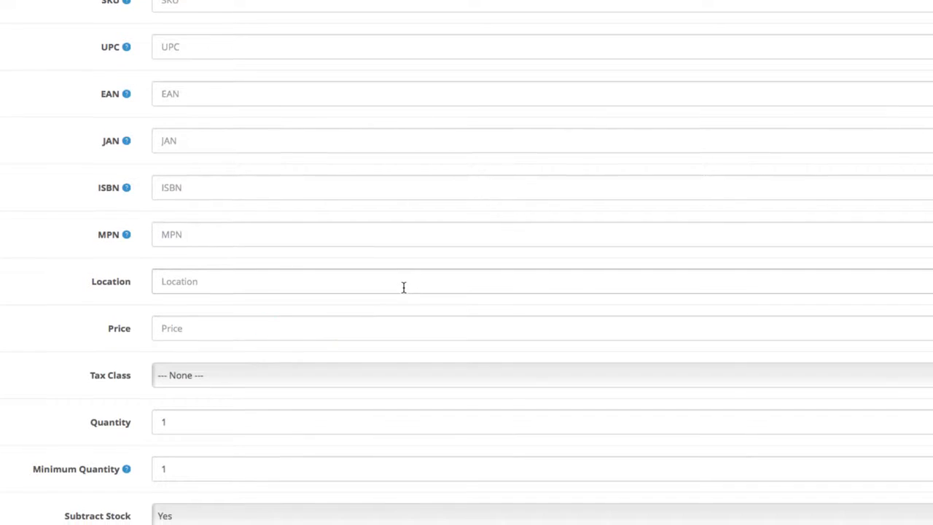
pyautogui.scroll(-1, 404, 287)
pyautogui.click(392, 306)
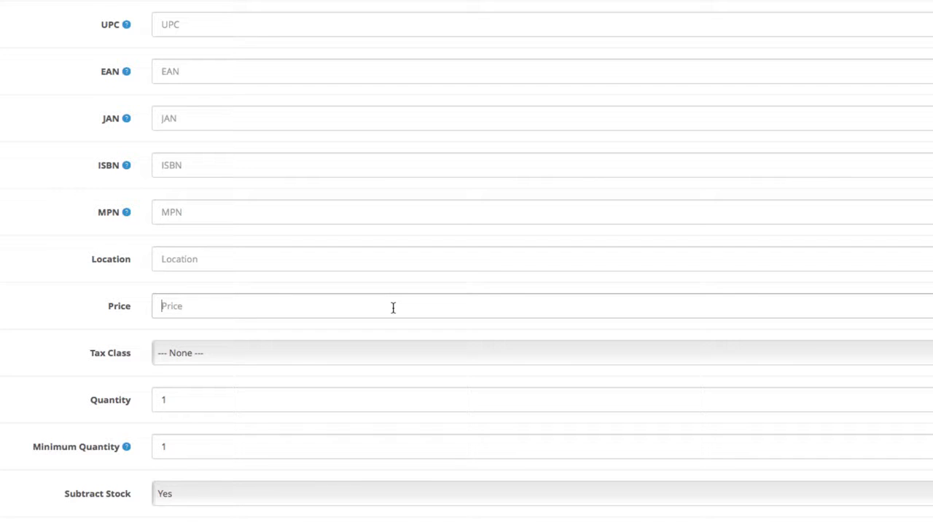
pyautogui.write('499.98')
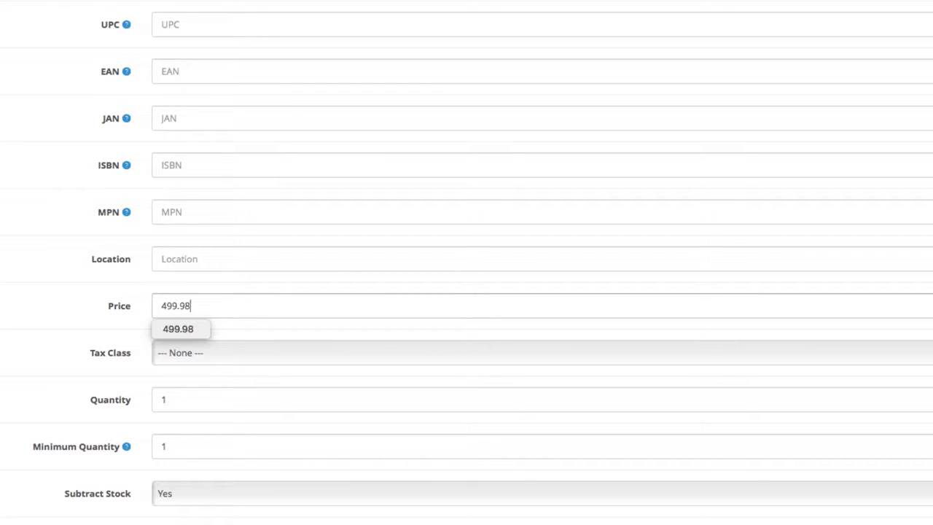
pyautogui.click(158, 330)
pyautogui.click(92, 335)
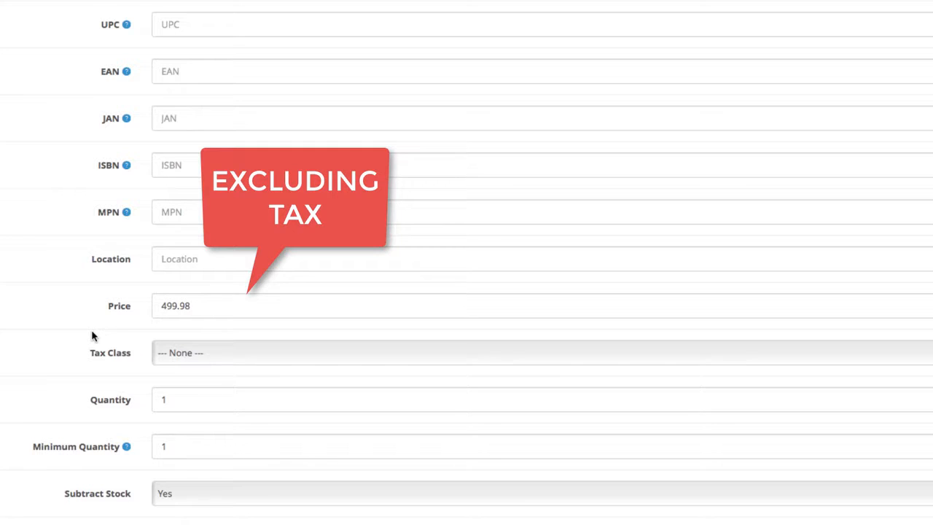
# Assign the Taxable Goods tax class to the product.
pyautogui.scroll(-1, 91, 334)
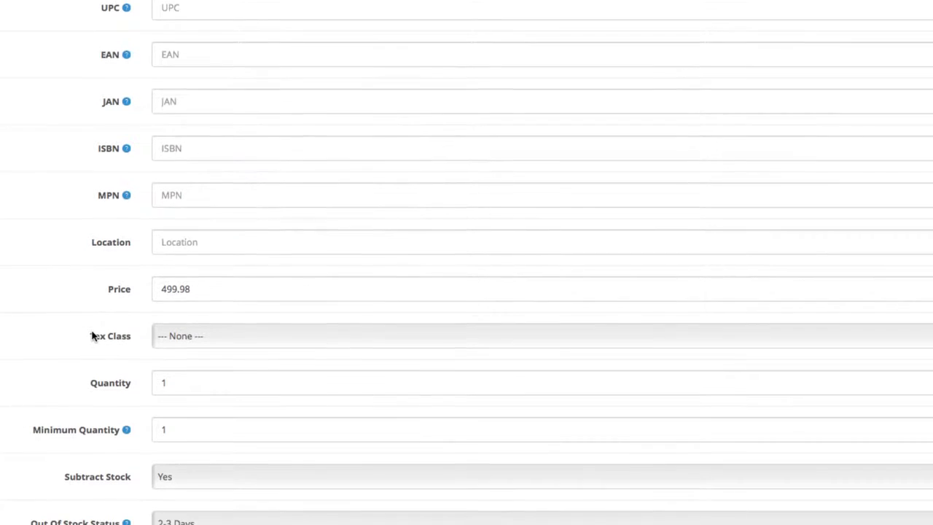
pyautogui.click(166, 338)
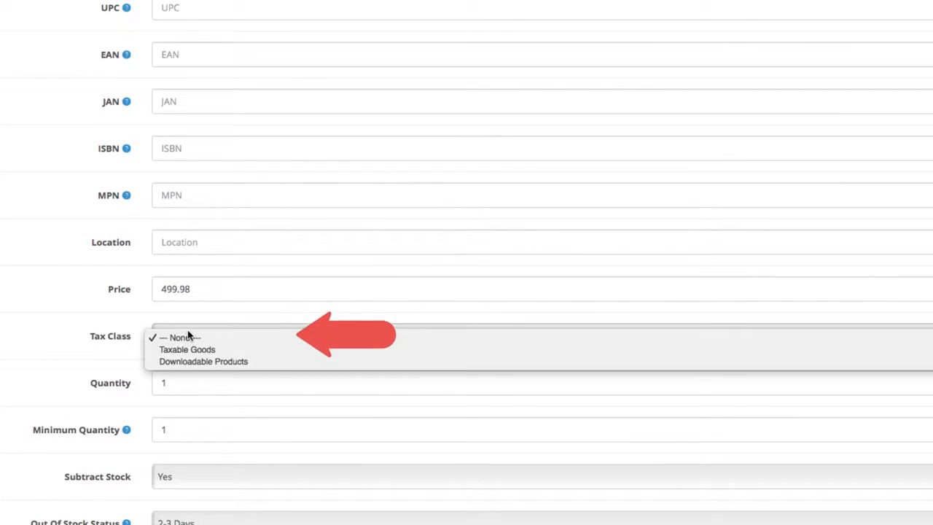
pyautogui.click(227, 350)
# Set the product's stock quantity to 50.
pyautogui.scroll(-3, 227, 350)
pyautogui.scroll(-1, 228, 355)
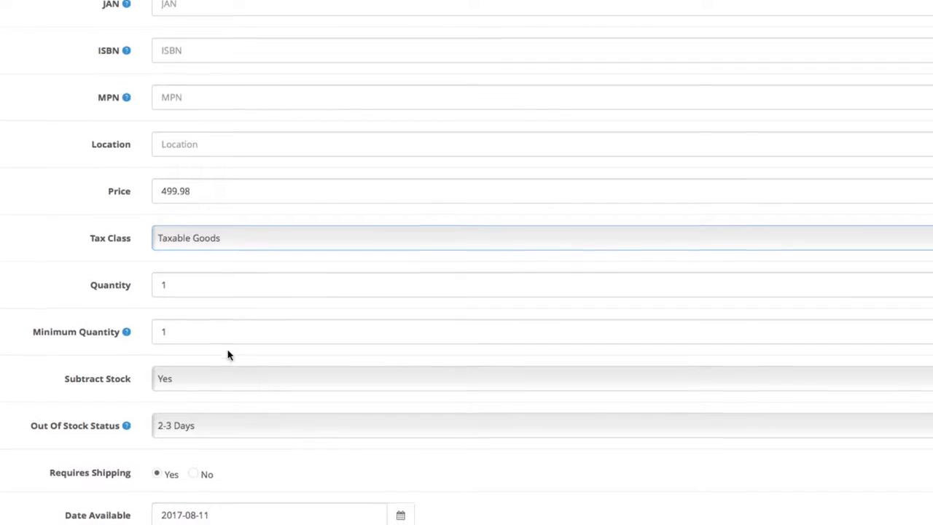
pyautogui.click(209, 279)
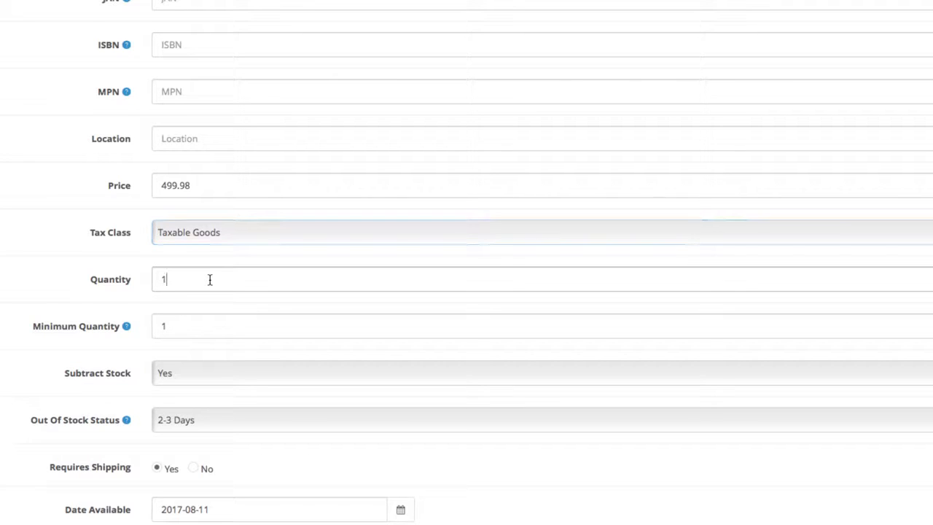
pyautogui.press('BackSpace')
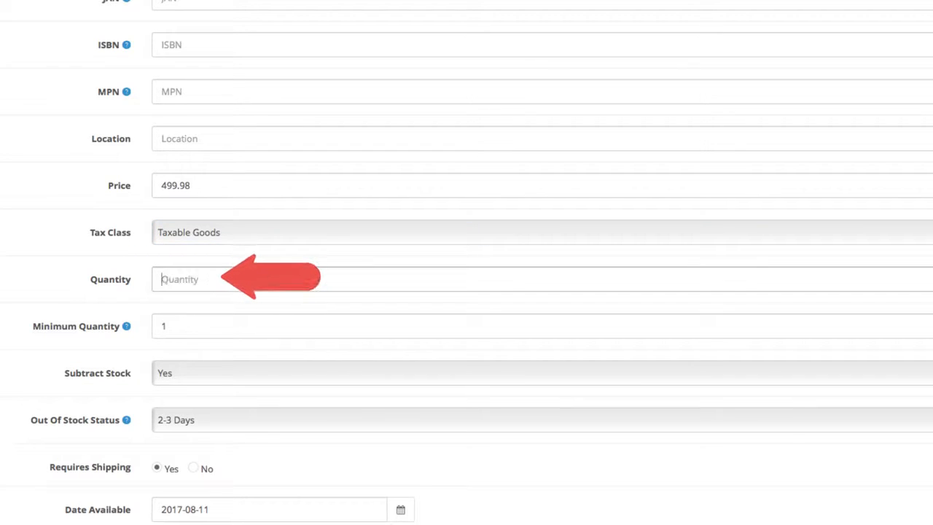
pyautogui.write('50')
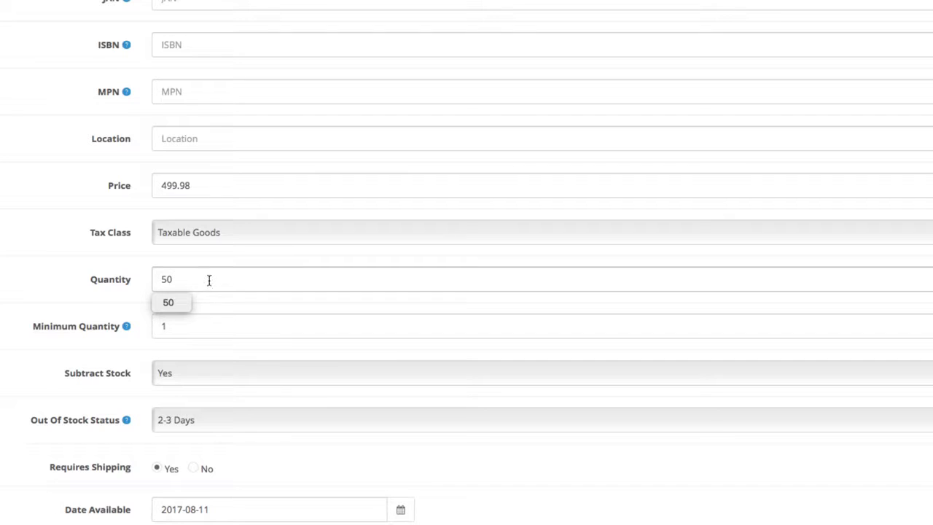
pyautogui.click(194, 308)
# Keep the minimum quantity at 1 and choose Yes for subtracting stock.
pyautogui.scroll(-1, 197, 309)
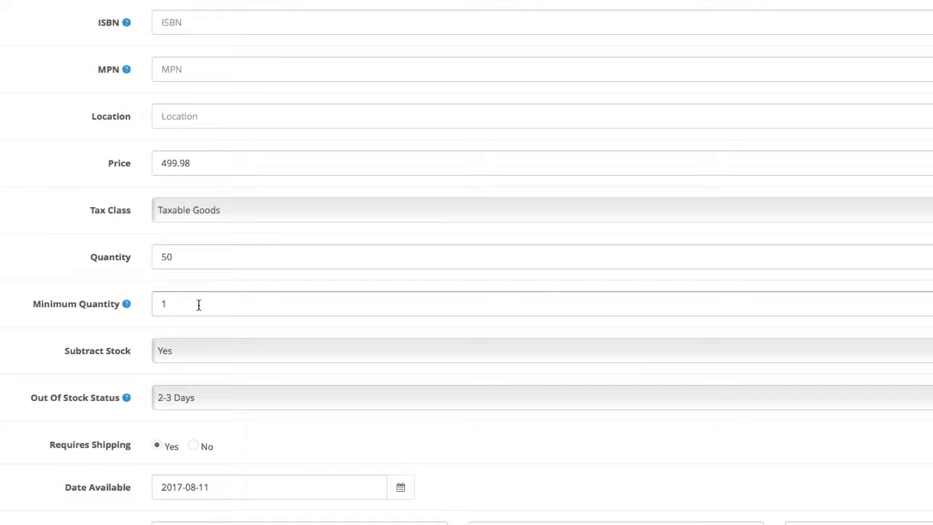
pyautogui.click(198, 305)
pyautogui.scroll(-3, 198, 304)
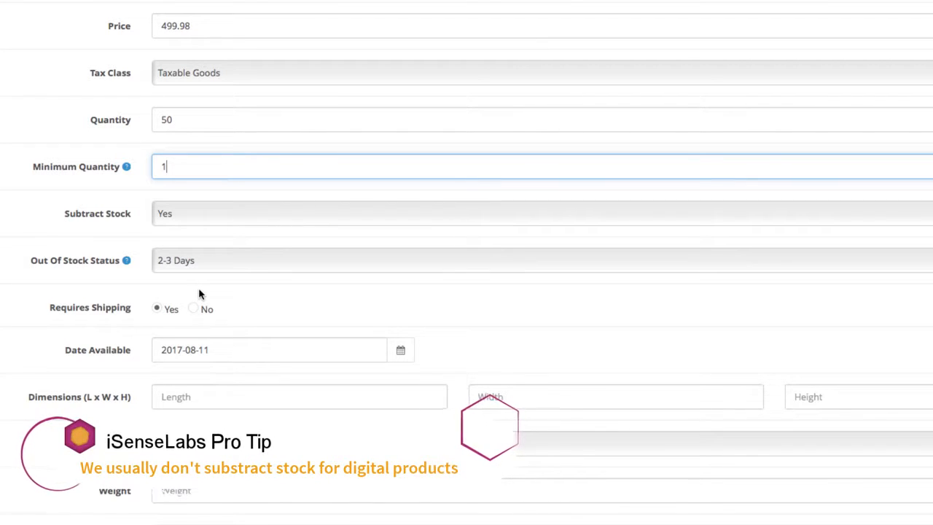
pyautogui.click(217, 213)
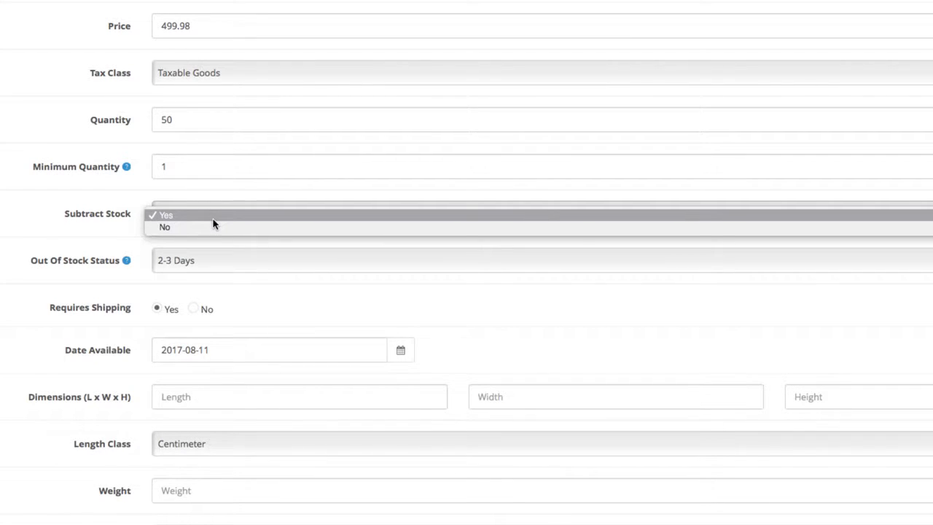
pyautogui.click(213, 218)
pyautogui.scroll(-2, 214, 224)
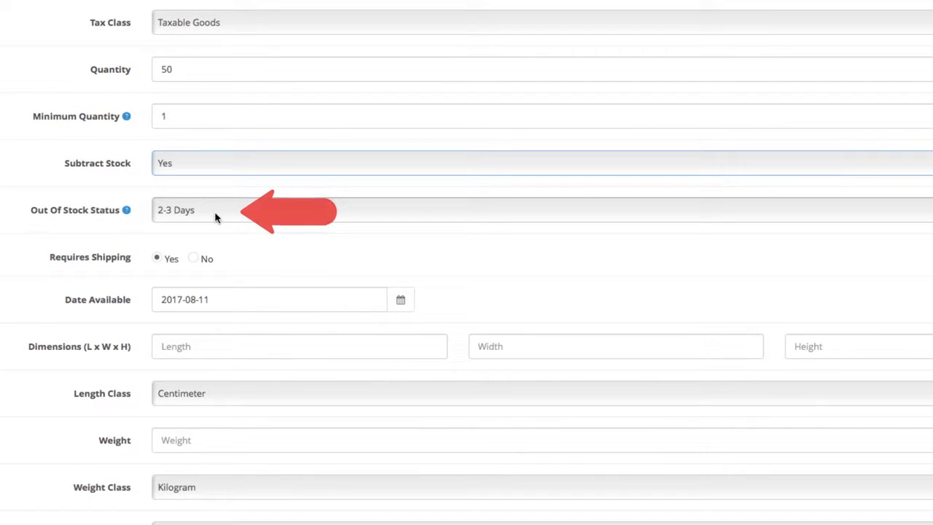
# Set the out of stock status to In Stock and choose Yes for requiring shipping.
pyautogui.click(215, 217)
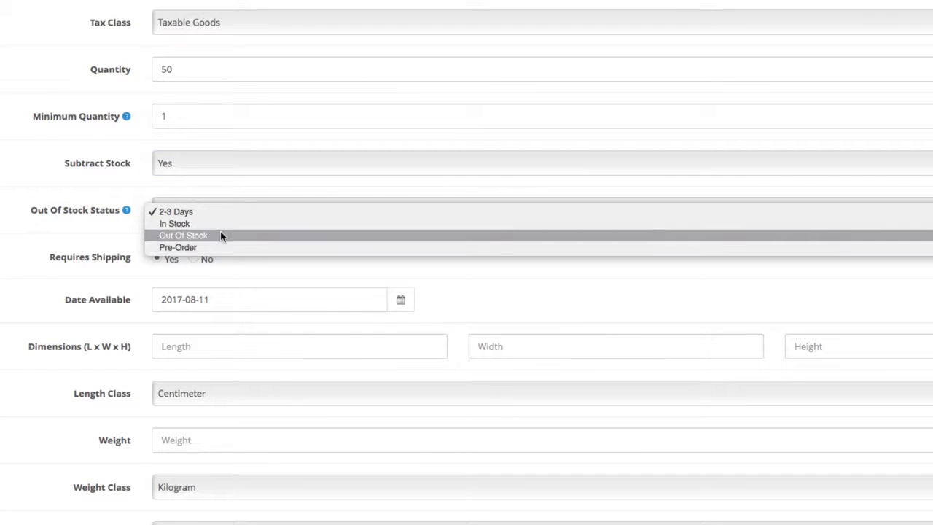
pyautogui.click(223, 228)
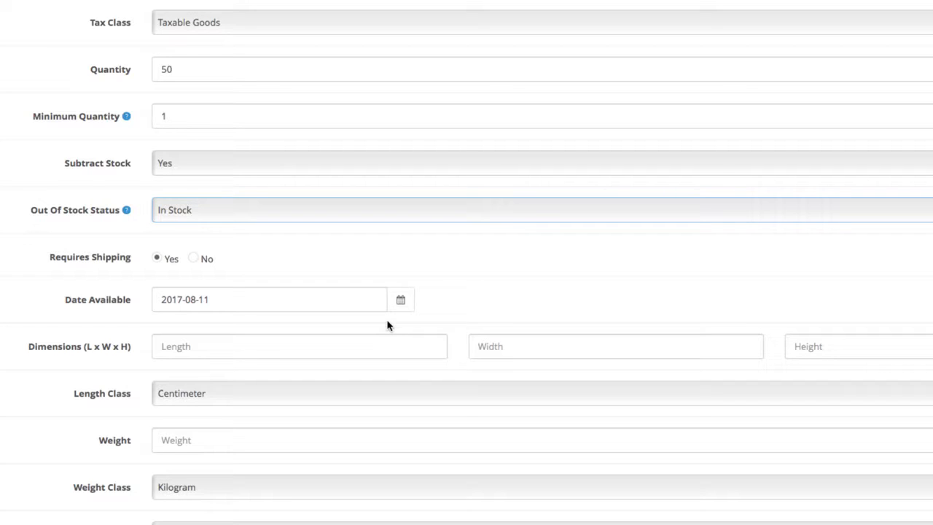
pyautogui.click(196, 260)
pyautogui.click(160, 260)
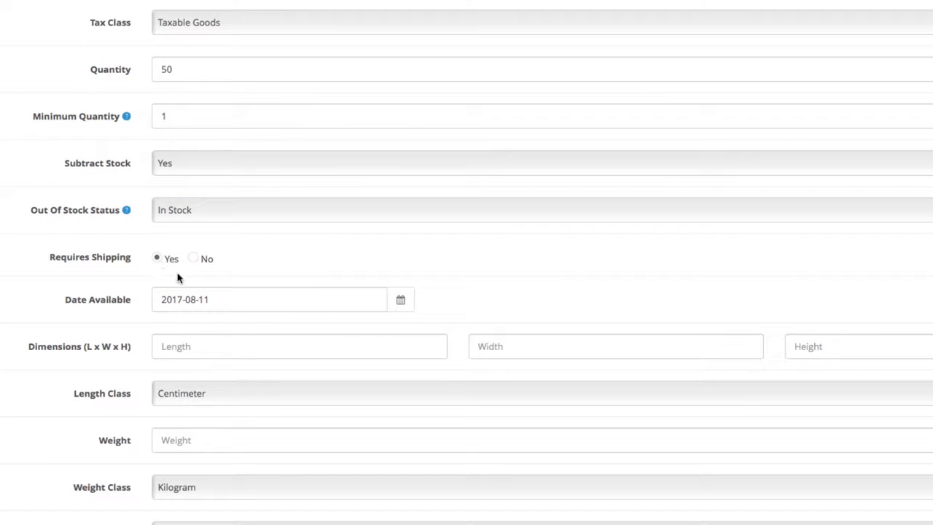
# Examine the calendar for the product's availability date and close it without picking another date.
pyautogui.click(402, 302)
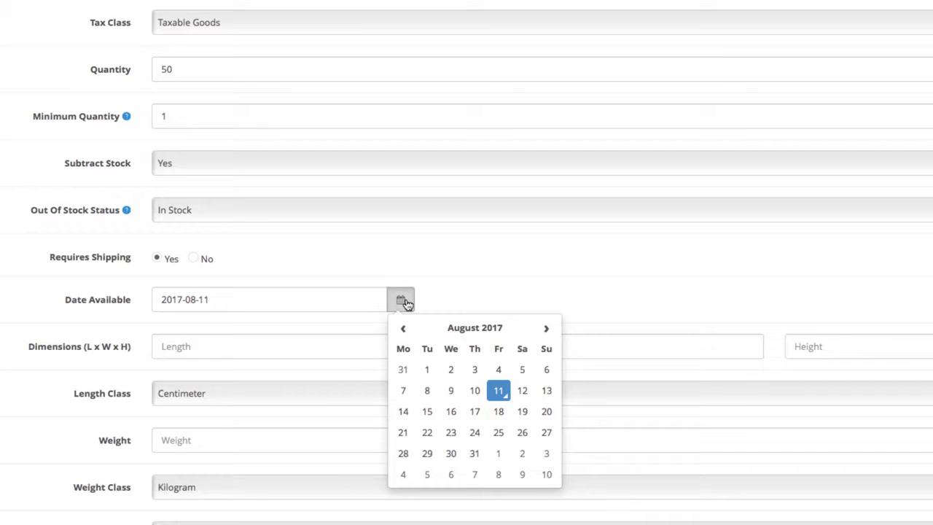
pyautogui.click(406, 304)
pyautogui.scroll(-1, 406, 304)
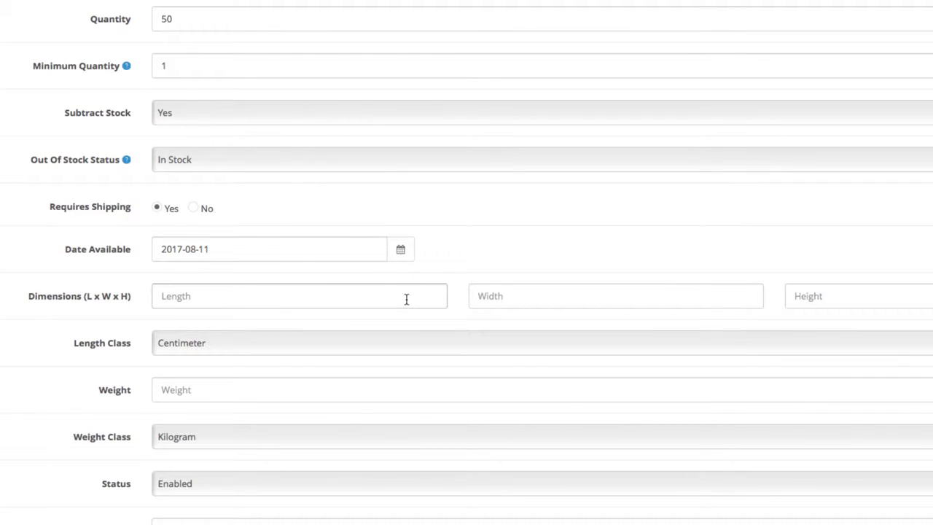
# Choose Enabled as the product's status and keep its sort order at 1.
pyautogui.scroll(-2, 406, 298)
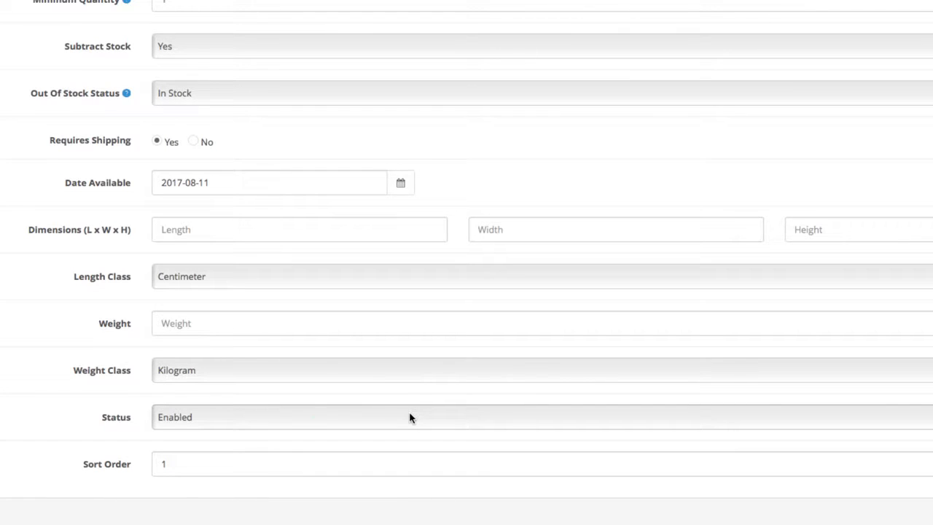
pyautogui.click(410, 417)
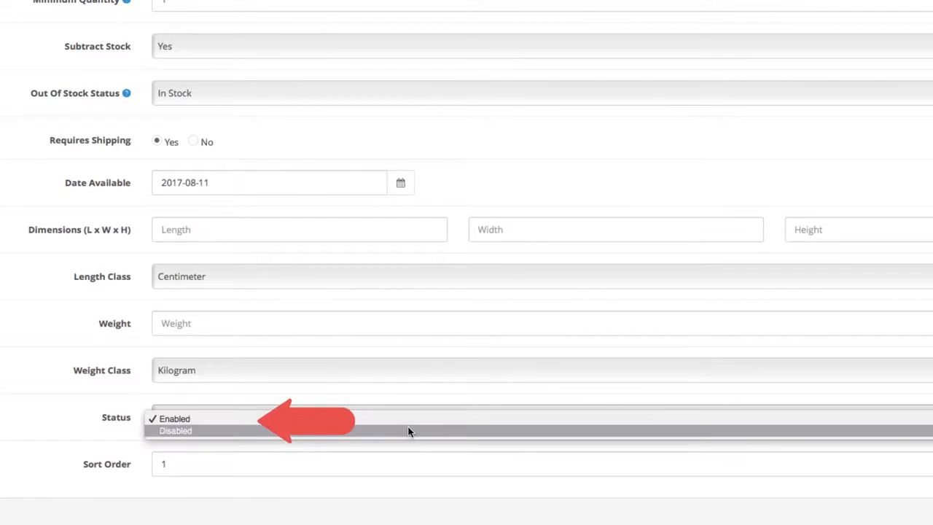
pyautogui.click(406, 419)
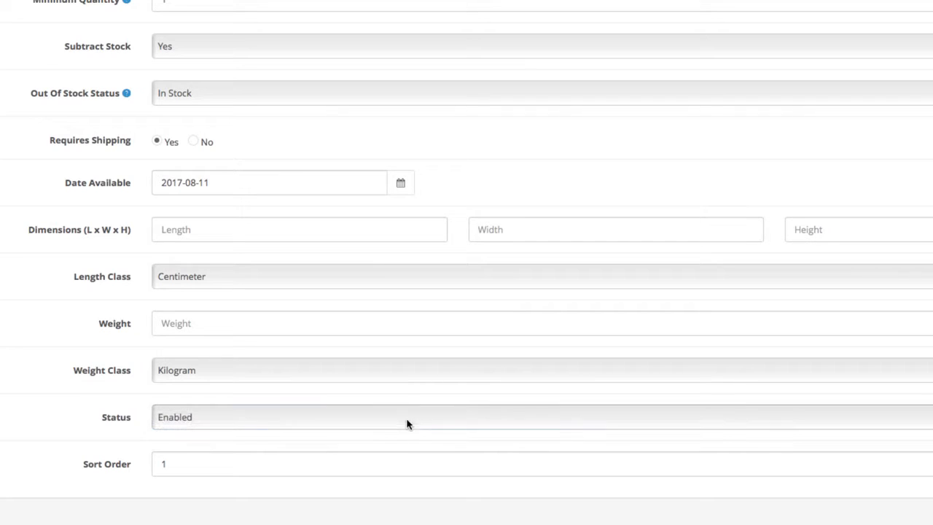
pyautogui.click(409, 459)
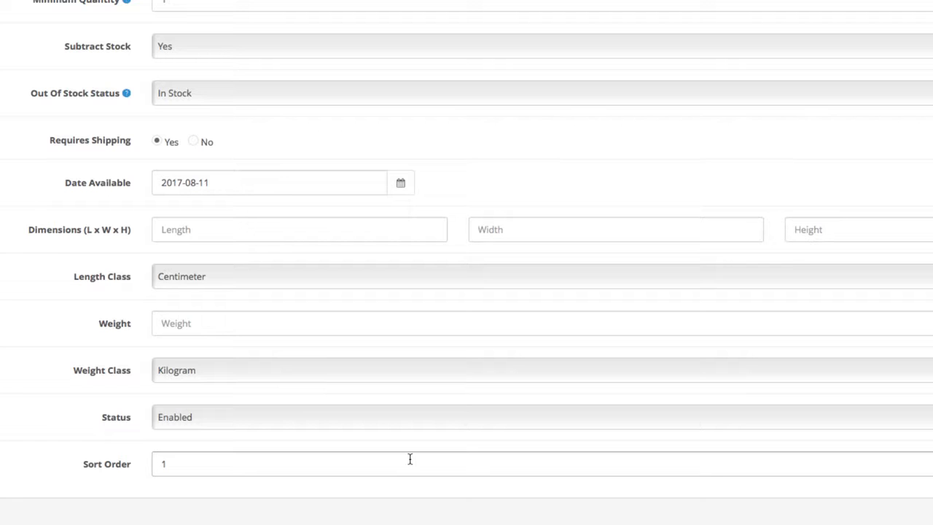
pyautogui.scroll(5, 409, 459)
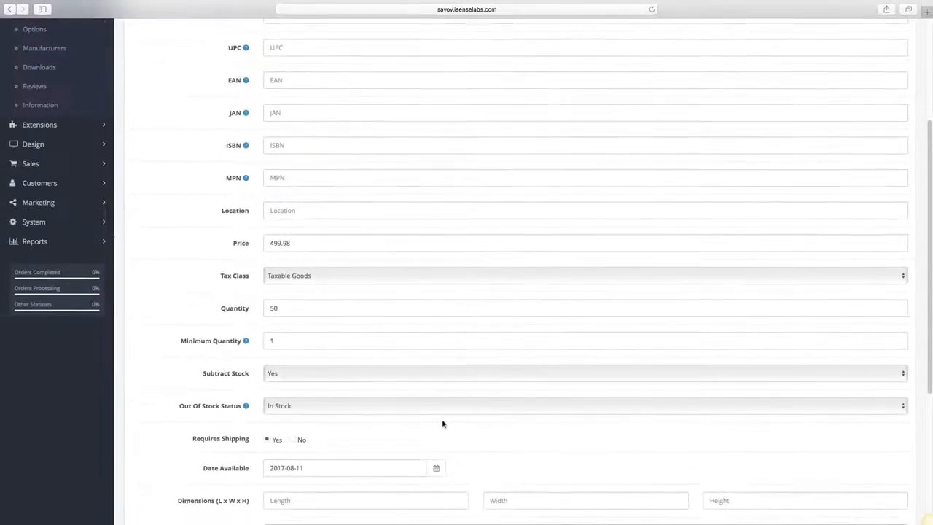
pyautogui.scroll(5, 427, 443)
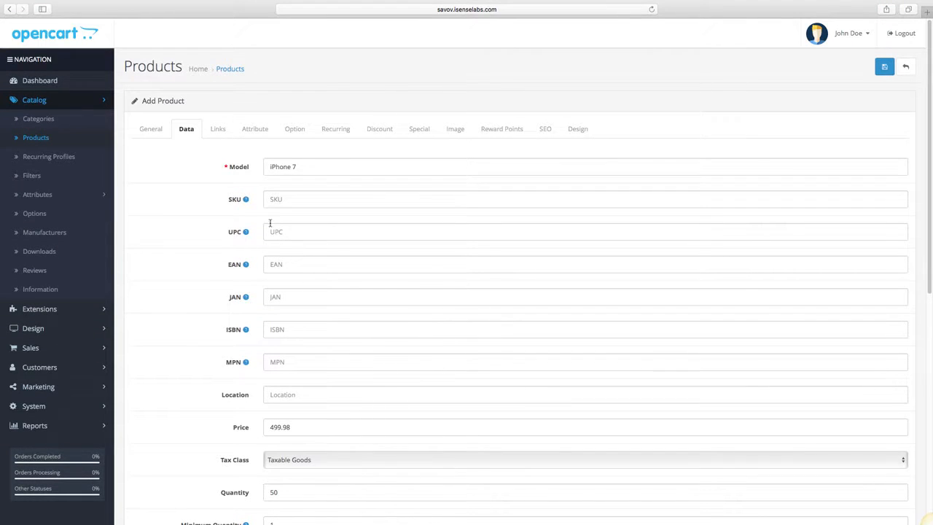
# Link the product to the manufacturer Apple and assign it to the Phones & PDAs category.
pyautogui.click(227, 134)
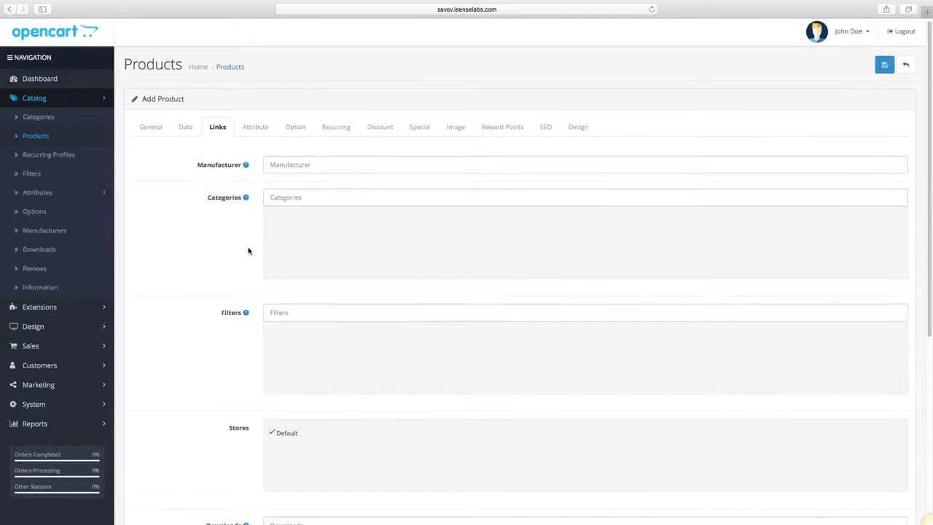
pyautogui.scroll(-1, 247, 250)
pyautogui.scroll(-3, 248, 250)
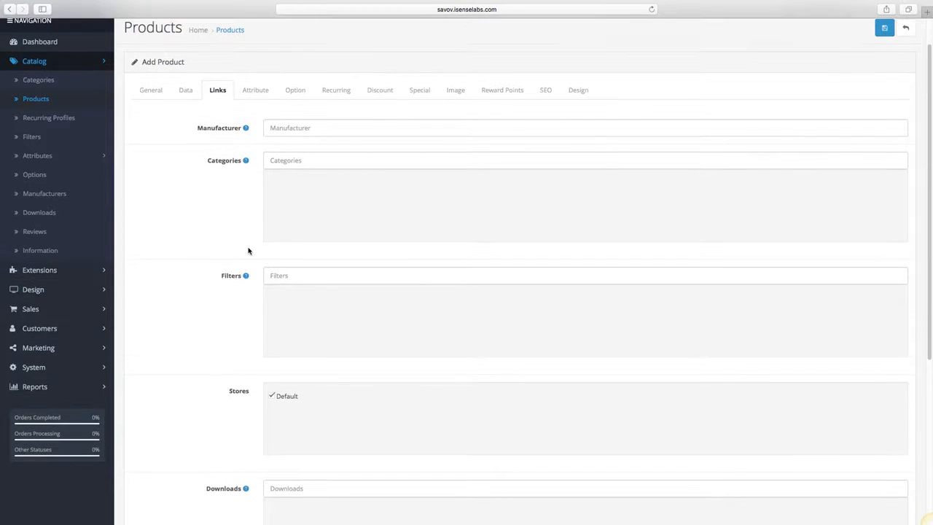
pyautogui.scroll(-3, 248, 251)
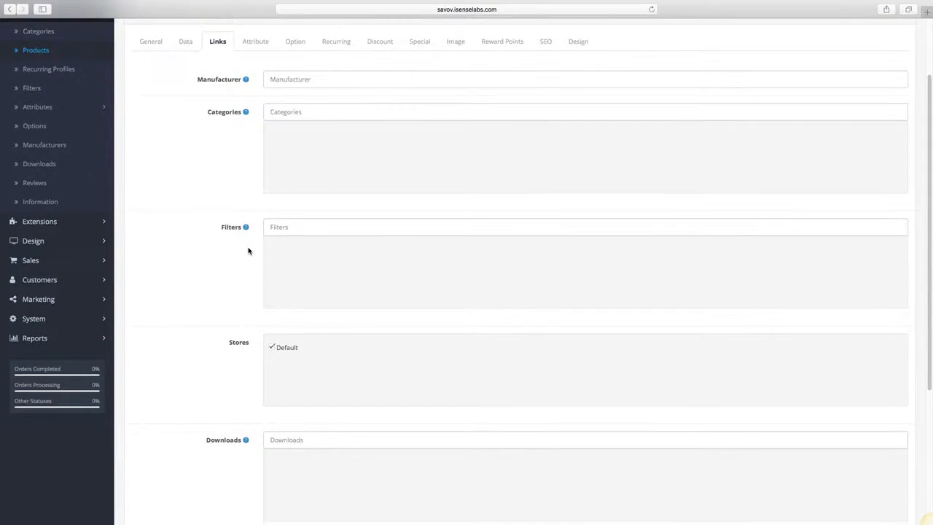
pyautogui.click(315, 68)
pyautogui.write('Apple')
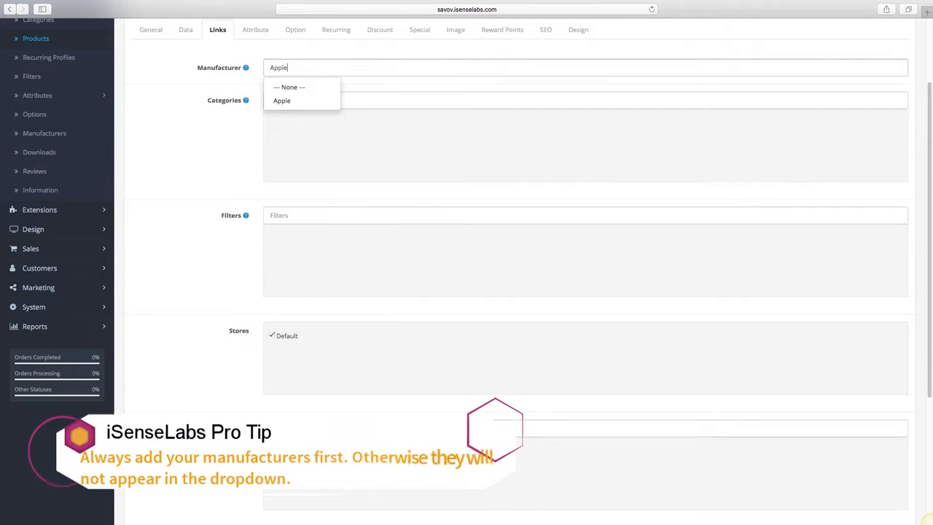
pyautogui.click(312, 101)
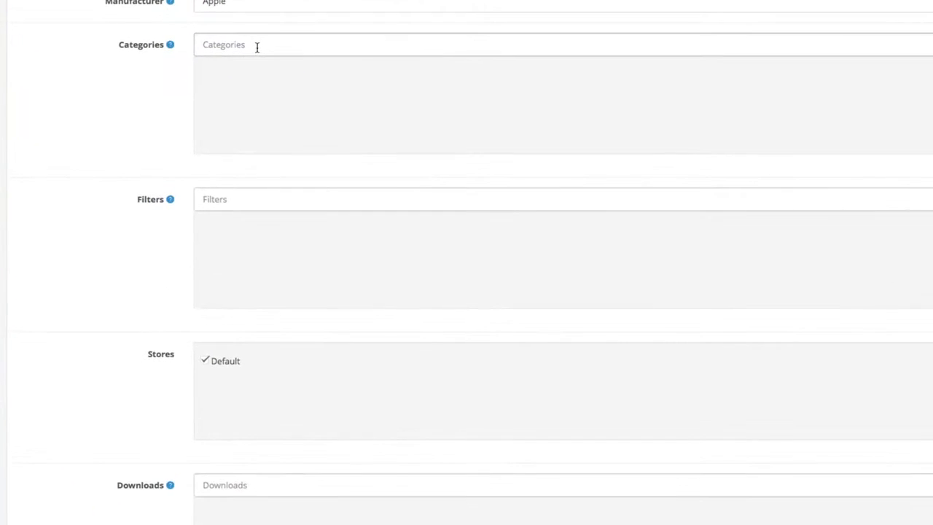
pyautogui.write('ph')
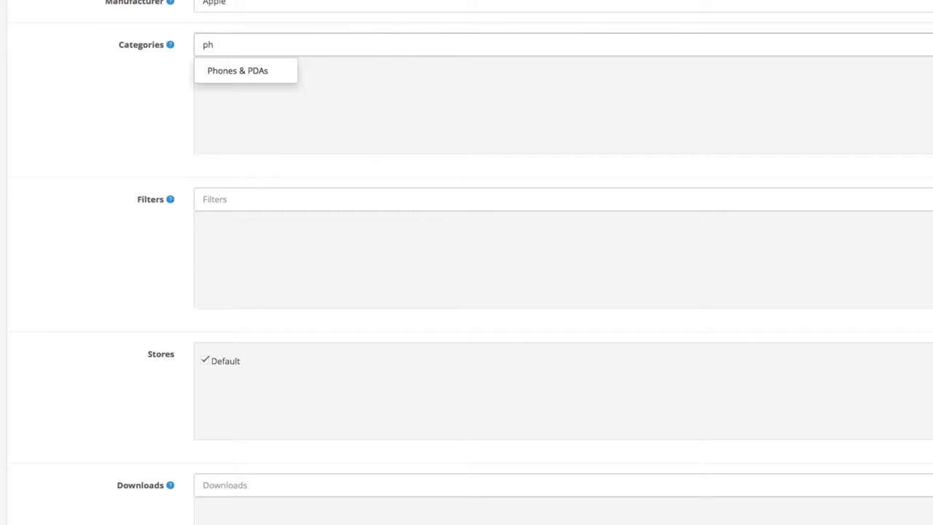
pyautogui.click(255, 70)
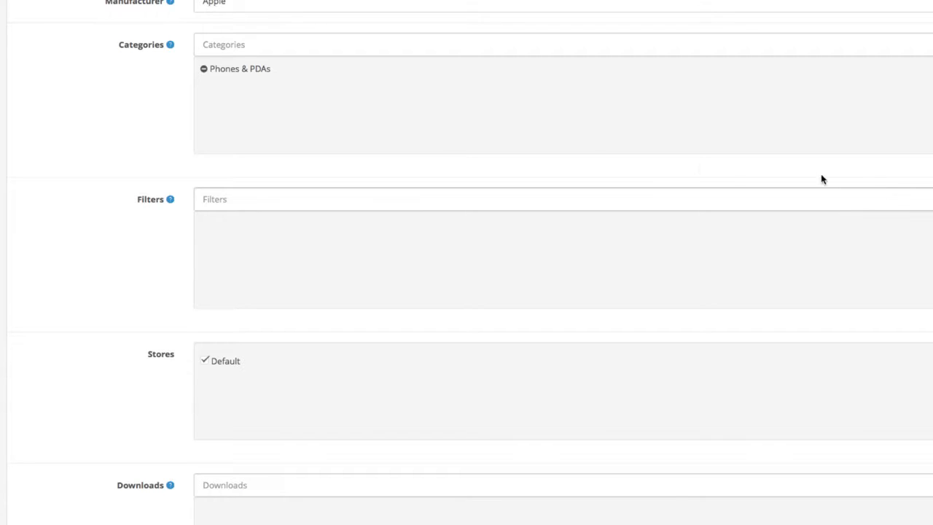
# Assign the Memory filters 32 GB, 128 GB and 256 GB to the product.
pyautogui.click(256, 201)
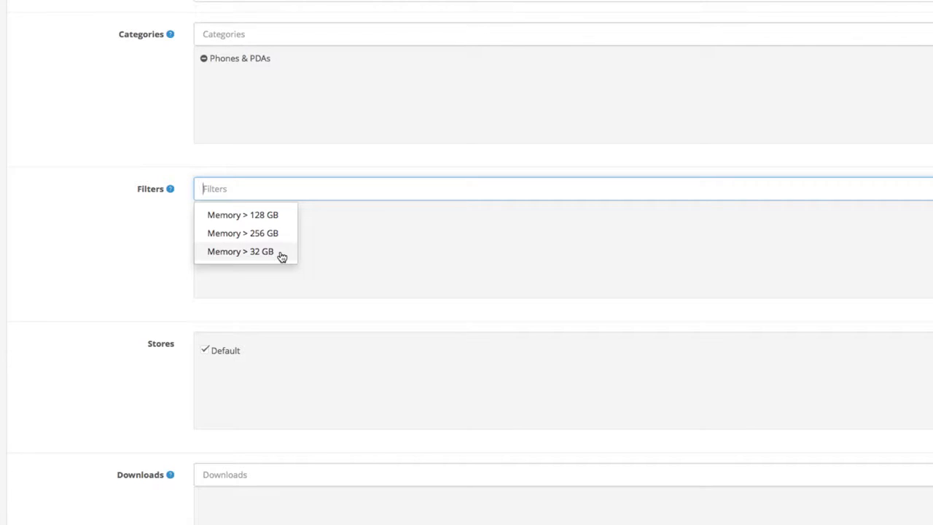
pyautogui.click(281, 252)
pyautogui.click(285, 189)
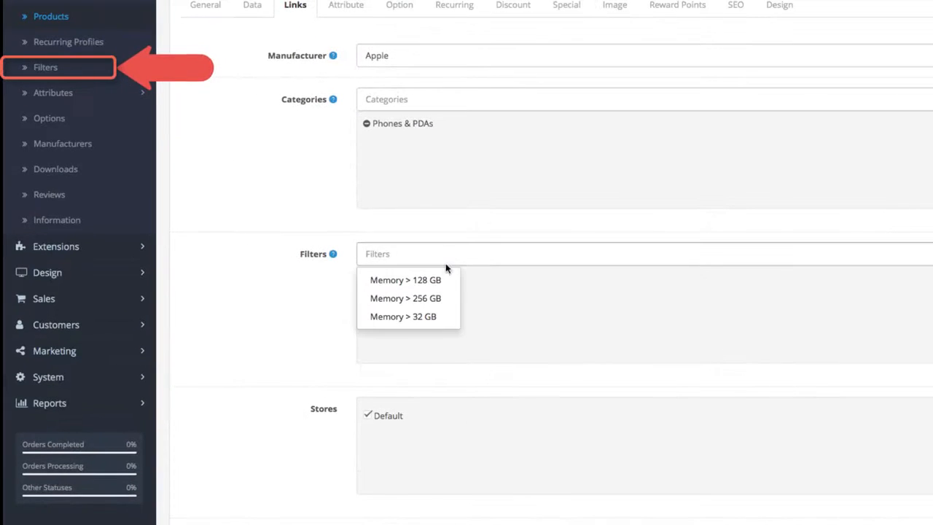
pyautogui.click(438, 280)
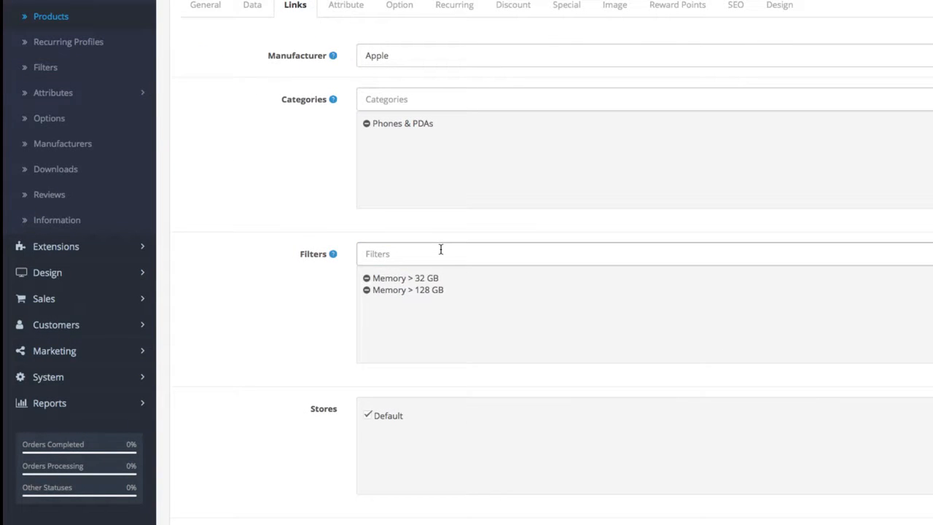
pyautogui.click(440, 250)
pyautogui.click(435, 297)
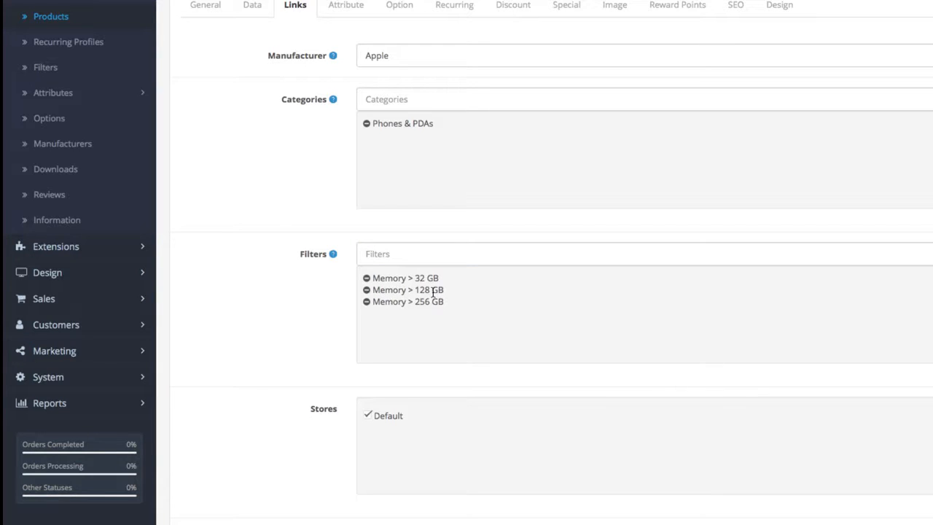
# Add iPod Classic as a related product.
pyautogui.scroll(-1, 432, 293)
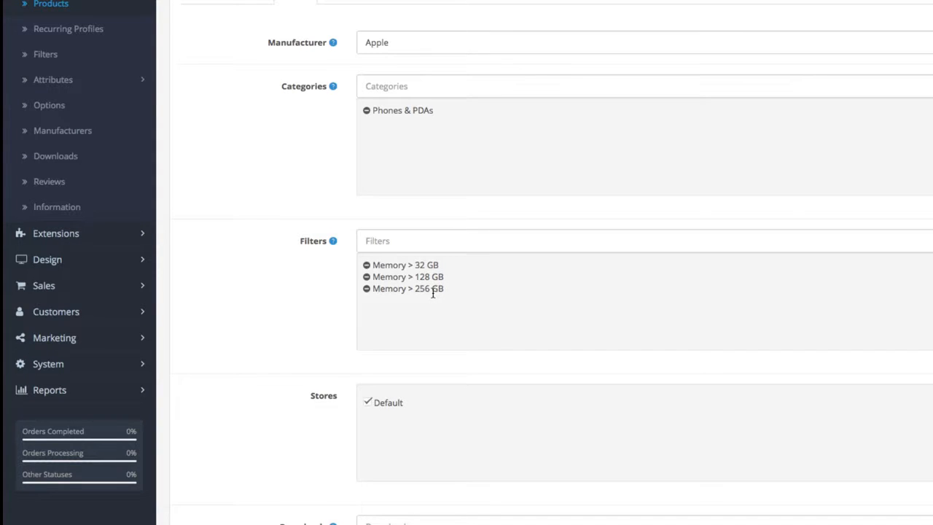
pyautogui.scroll(-3, 432, 293)
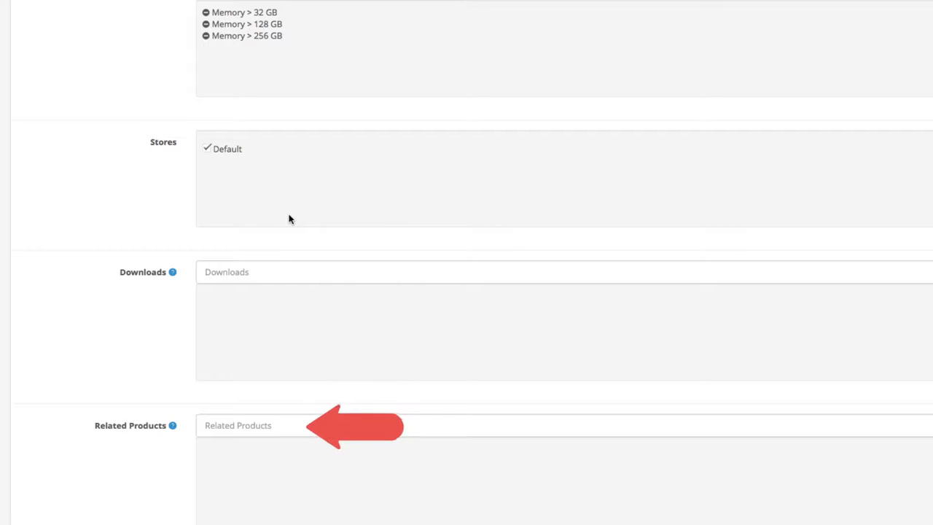
pyautogui.scroll(-2, 289, 219)
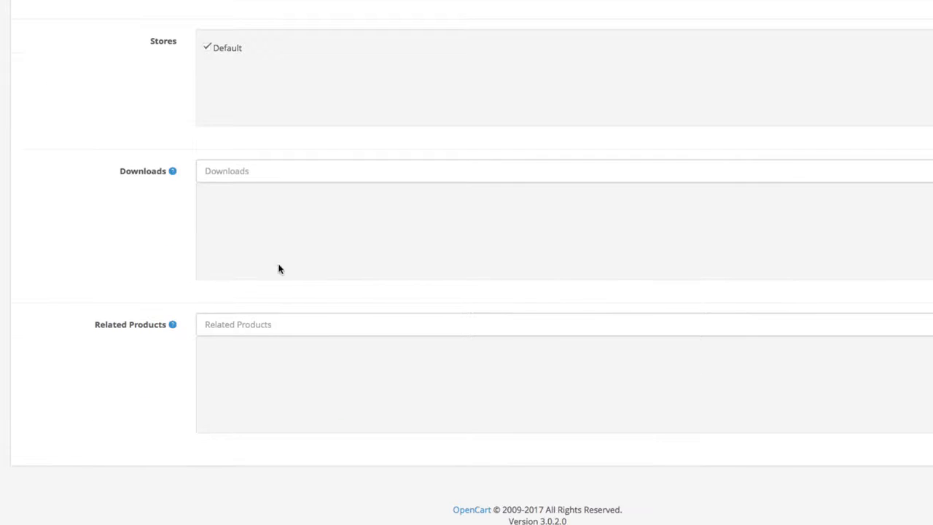
pyautogui.click(284, 325)
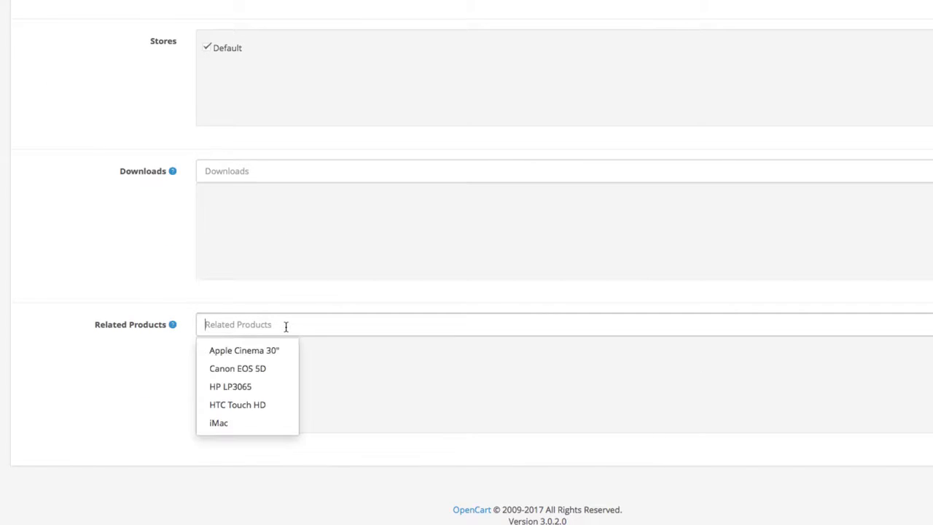
pyautogui.write('ipod')
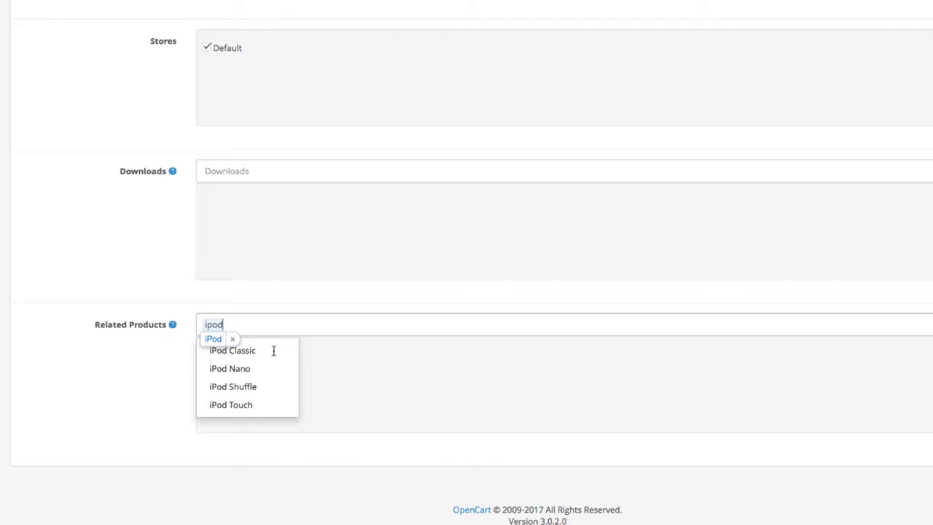
pyautogui.click(272, 352)
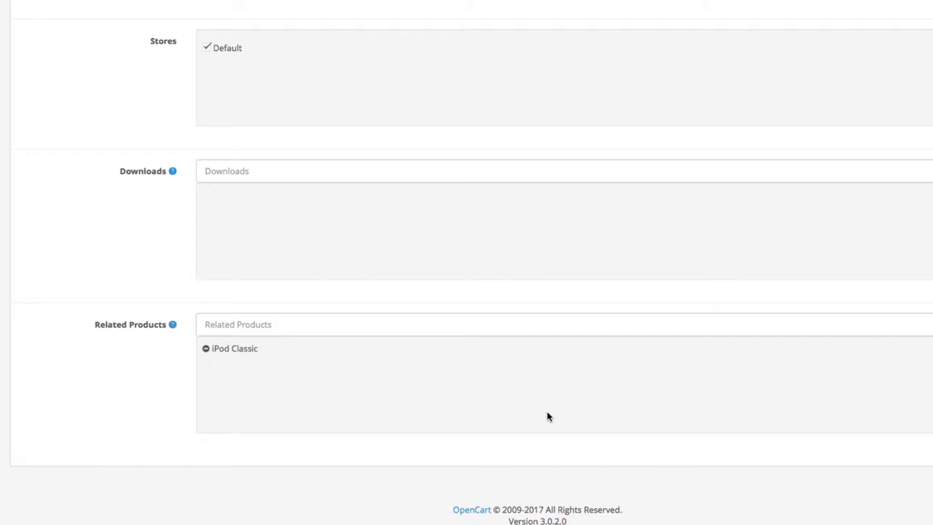
# Add the Processor attribute Clockspeed with the text 2.34 GHz and save the product.
pyautogui.scroll(10, 547, 416)
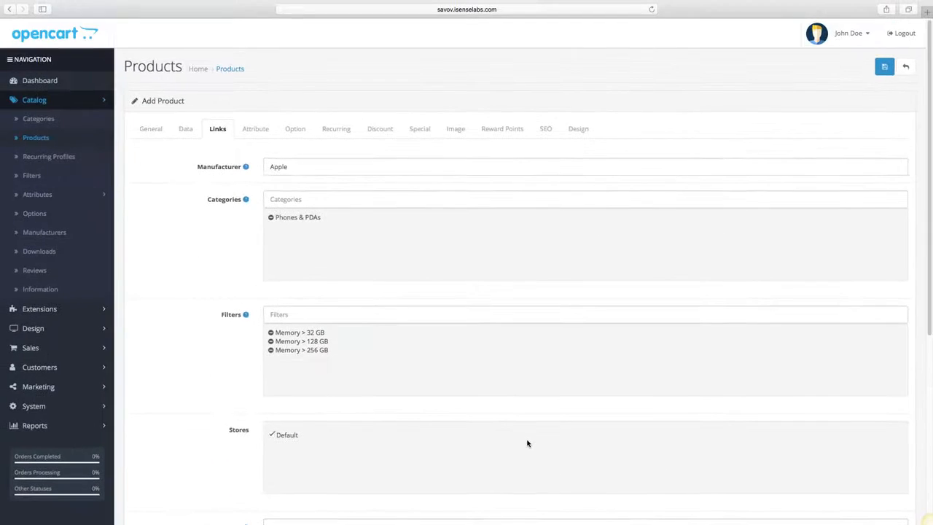
pyautogui.click(255, 129)
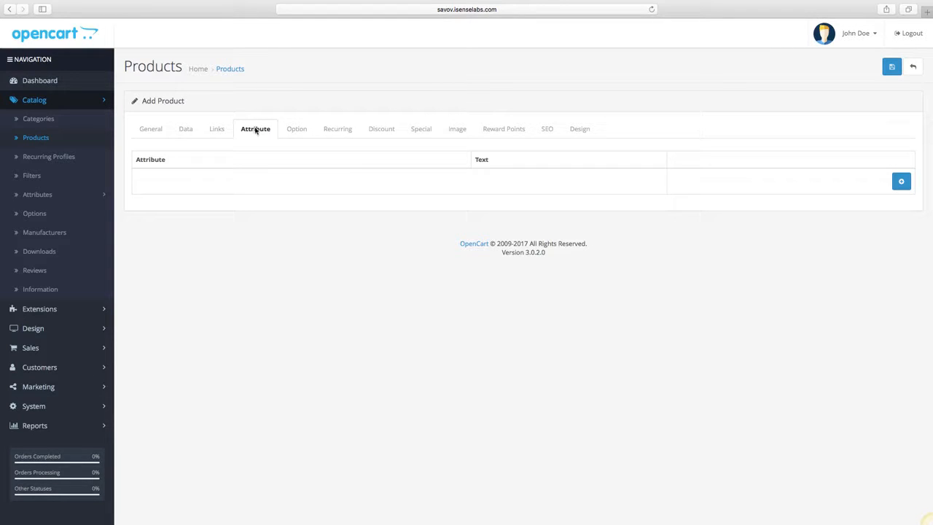
pyautogui.click(901, 181)
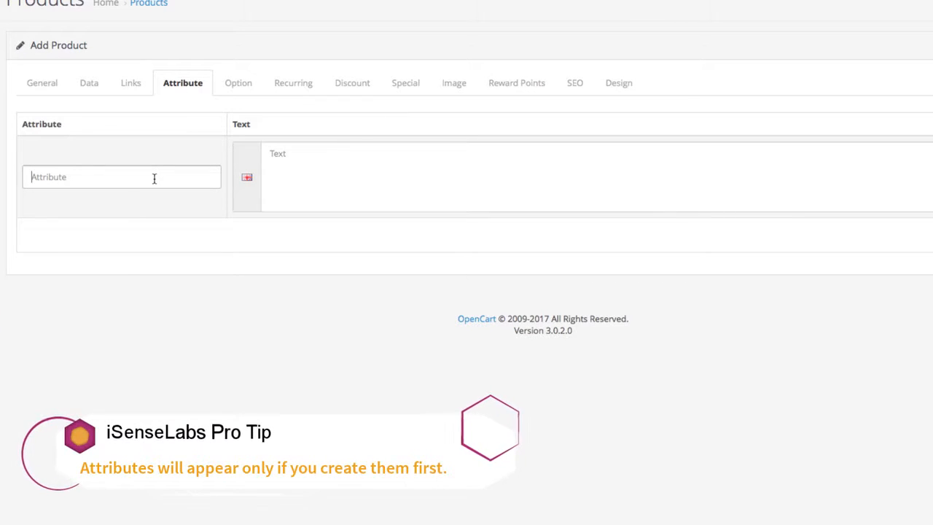
pyautogui.click(154, 178)
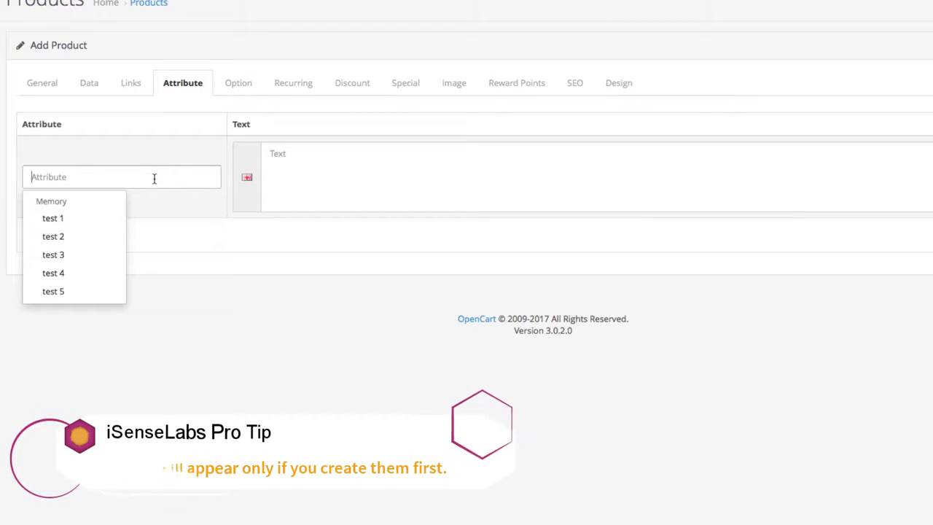
pyautogui.write('clock')
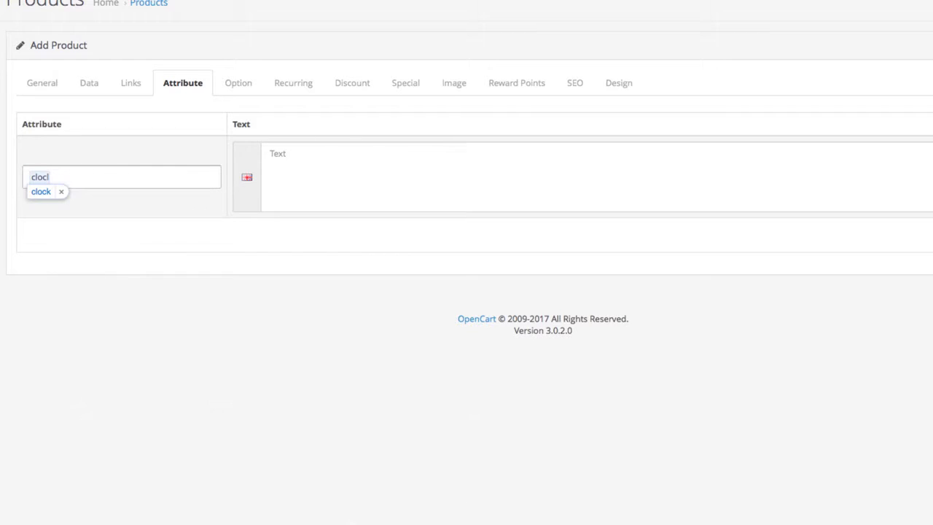
pyautogui.press('BackSpace')
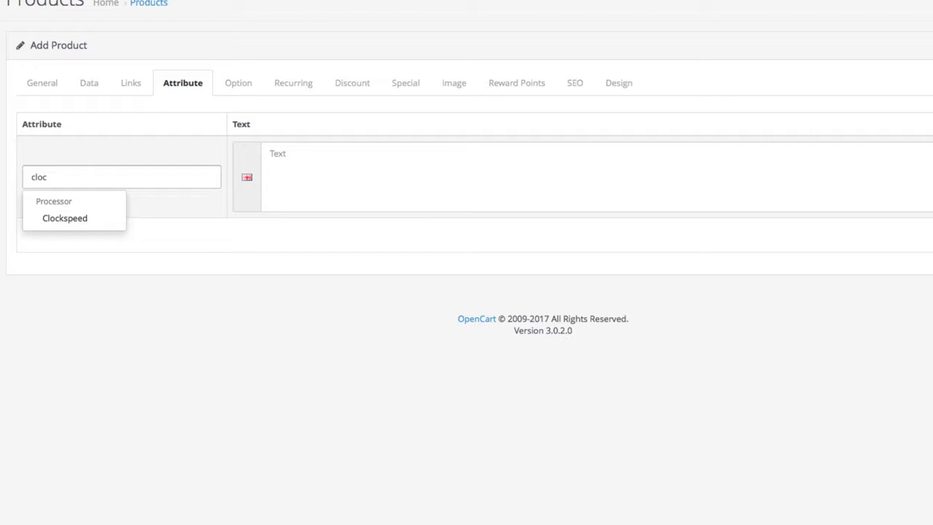
pyautogui.click(94, 223)
pyautogui.click(321, 172)
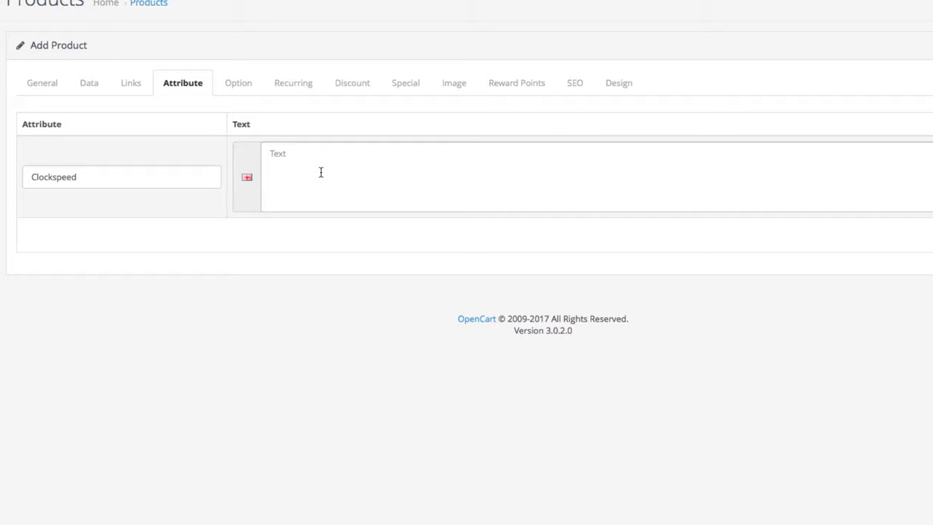
pyautogui.write('2.34 GHz')
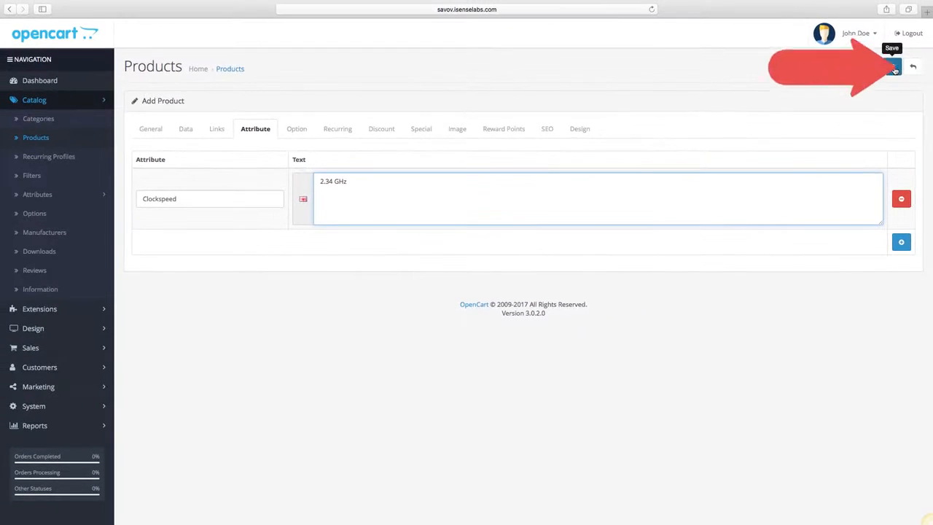
pyautogui.click(893, 67)
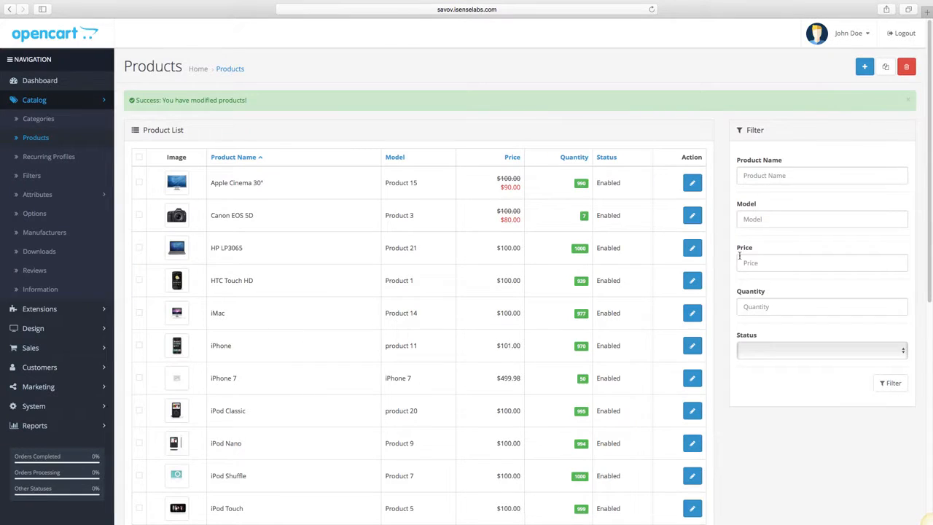
# Reopen the iPhone 7 product for editing and add a Checkbox option to it.
pyautogui.click(694, 378)
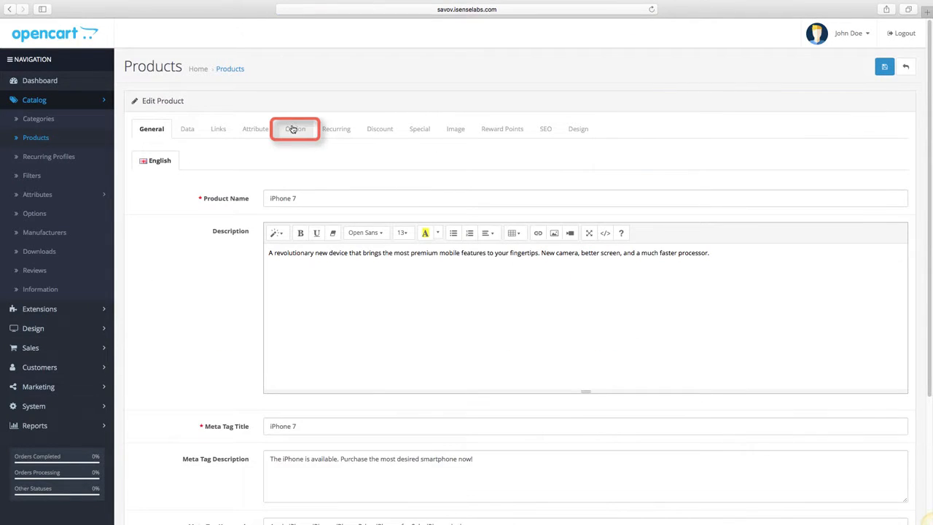
pyautogui.click(292, 129)
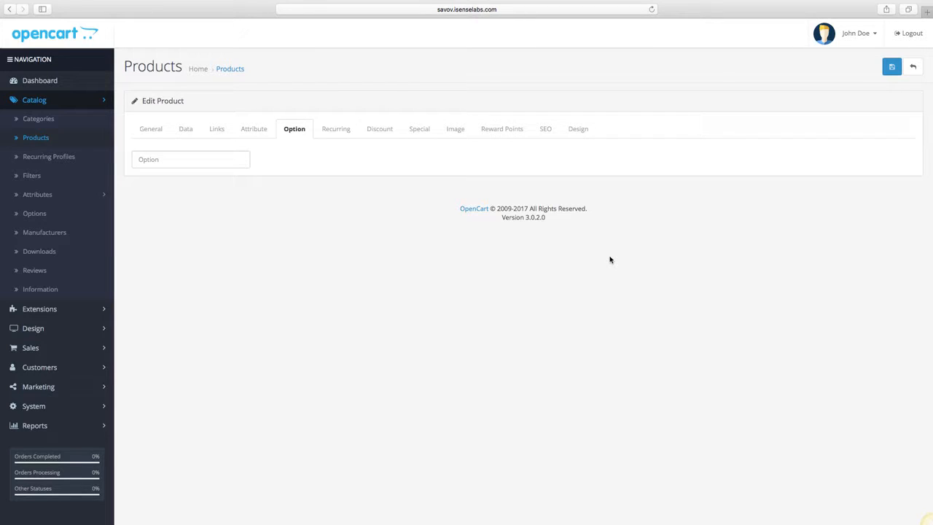
pyautogui.click(230, 163)
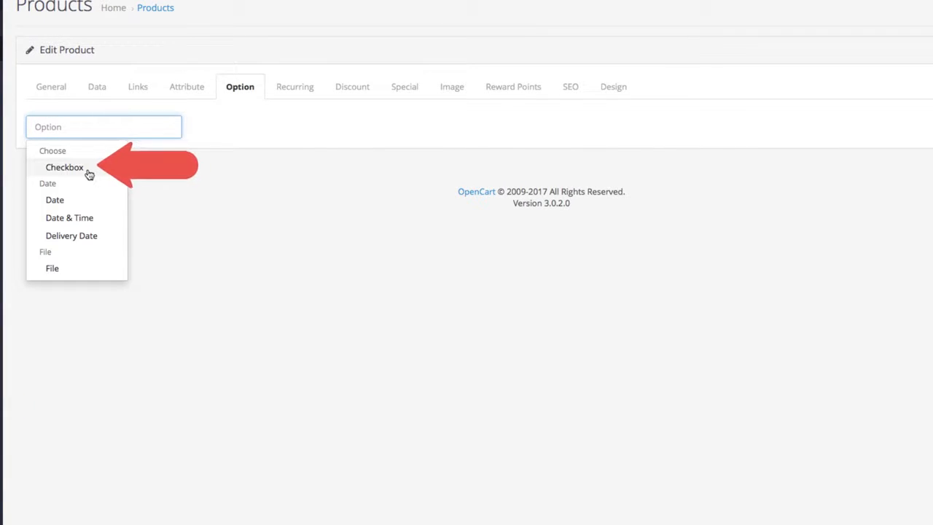
pyautogui.click(88, 172)
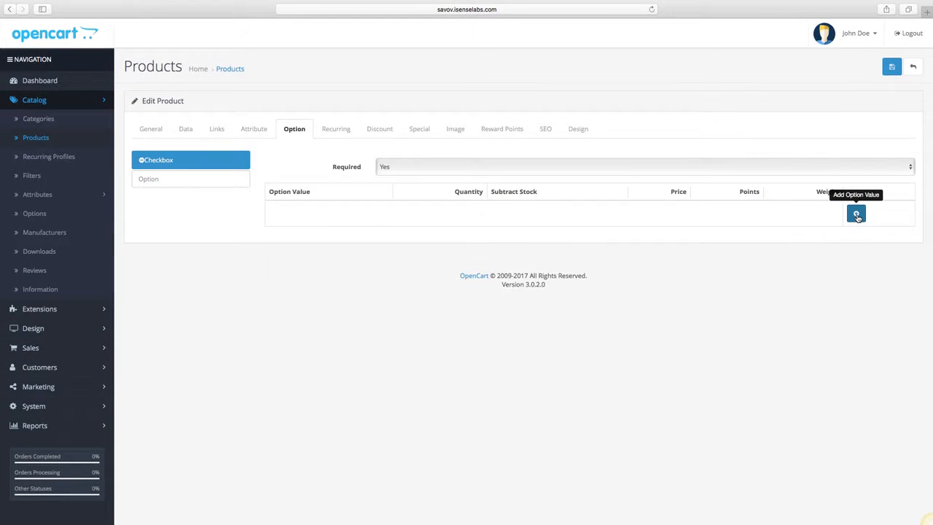
# Add three values to the Checkbox option: Black, Red and Silver.
pyautogui.click(856, 215)
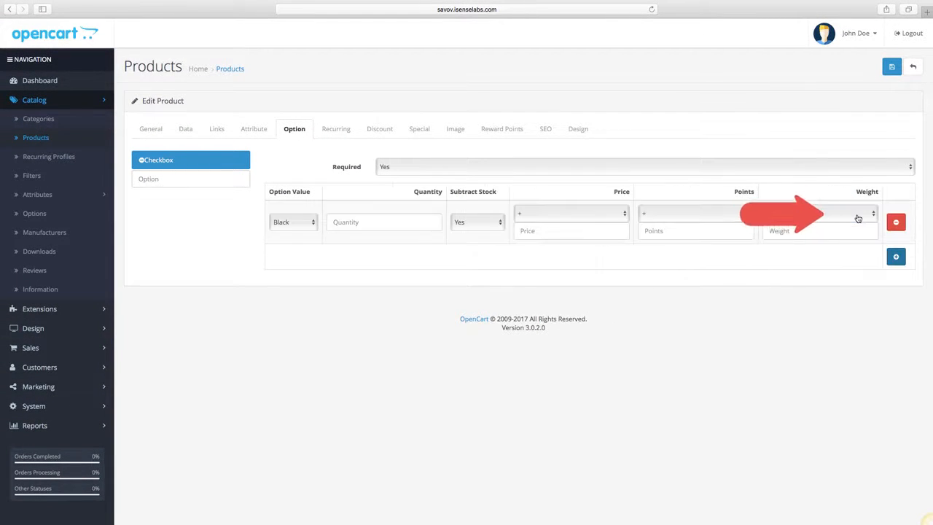
pyautogui.click(895, 256)
pyautogui.click(896, 299)
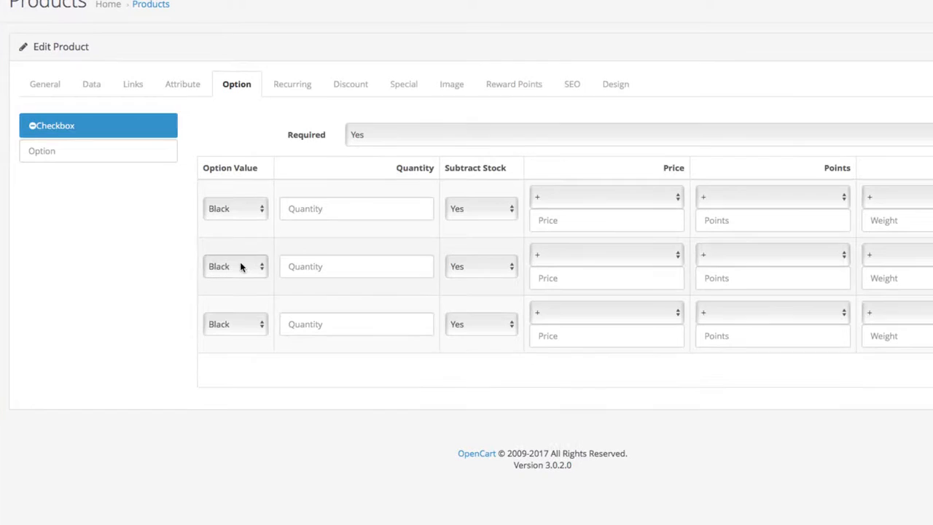
pyautogui.click(240, 266)
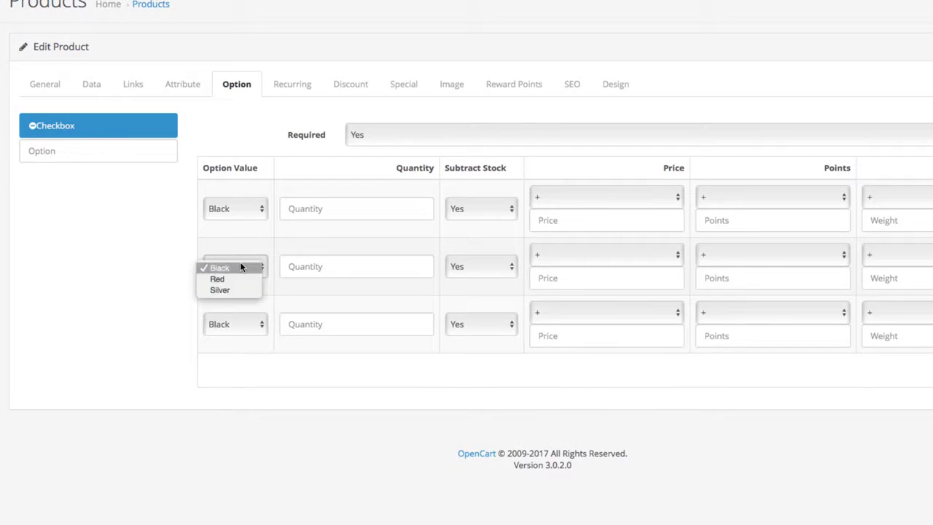
pyautogui.click(240, 277)
pyautogui.click(246, 324)
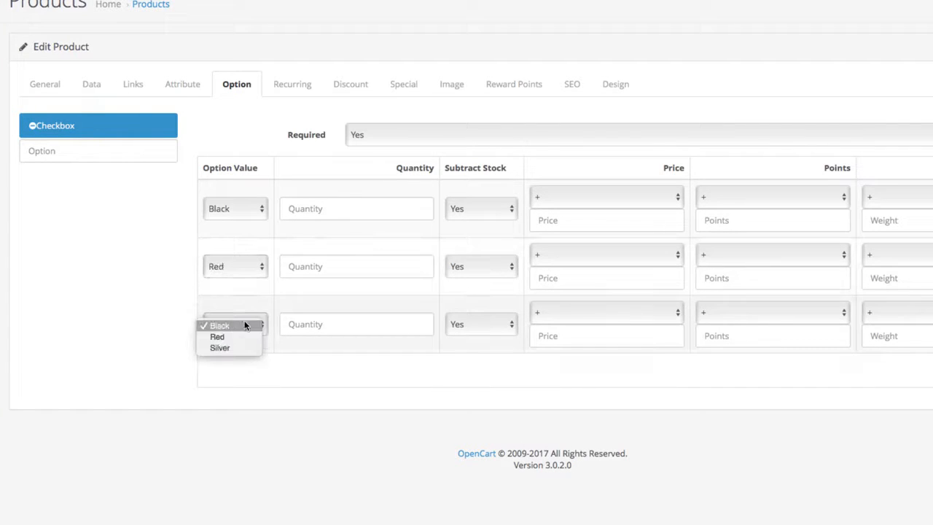
pyautogui.click(244, 348)
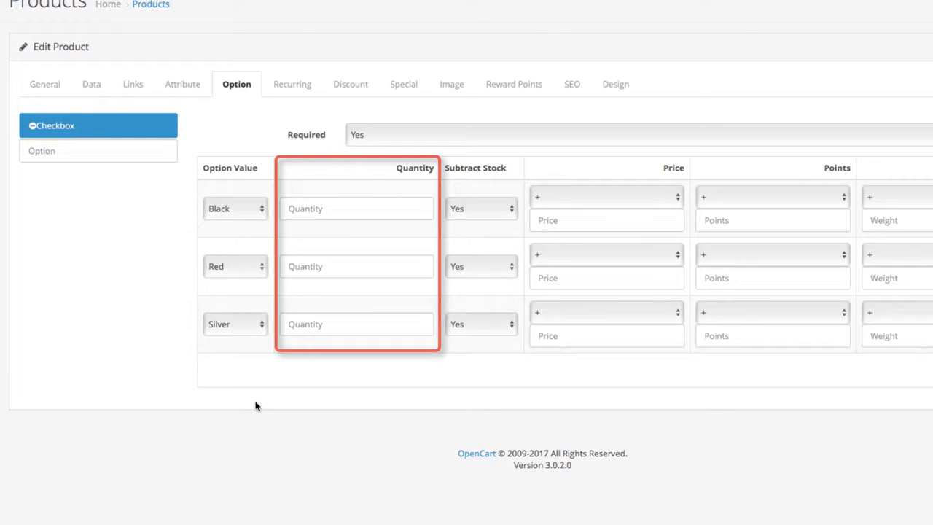
# Set the quantity to 15 for the Black, Red and Silver values, keeping Subtract Stock for Black at Yes.
pyautogui.click(392, 205)
pyautogui.write('15')
pyautogui.click(371, 273)
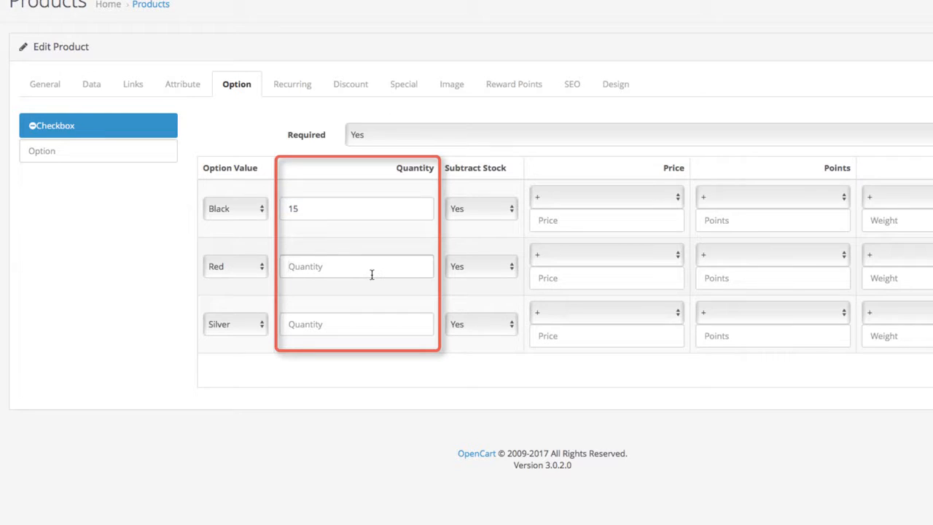
pyautogui.write('15')
pyautogui.click(358, 325)
pyautogui.write('15')
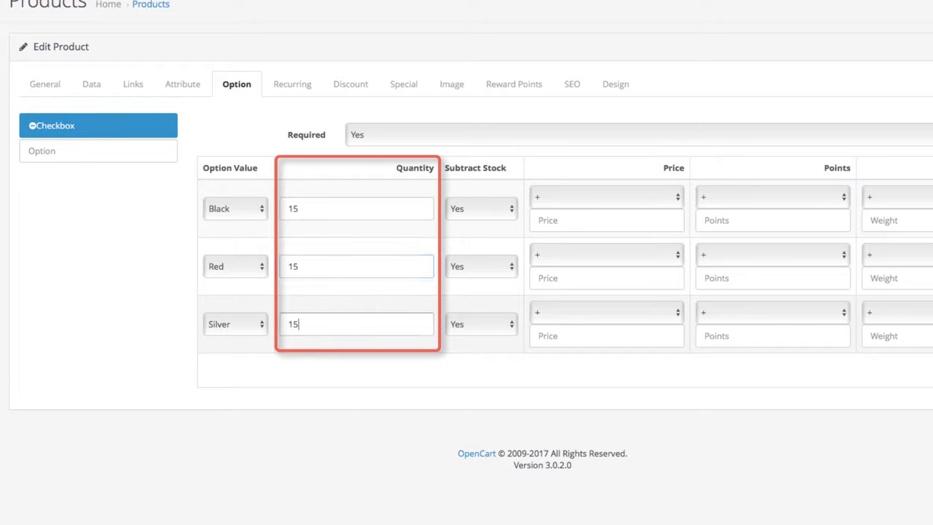
pyautogui.click(390, 363)
pyautogui.click(475, 209)
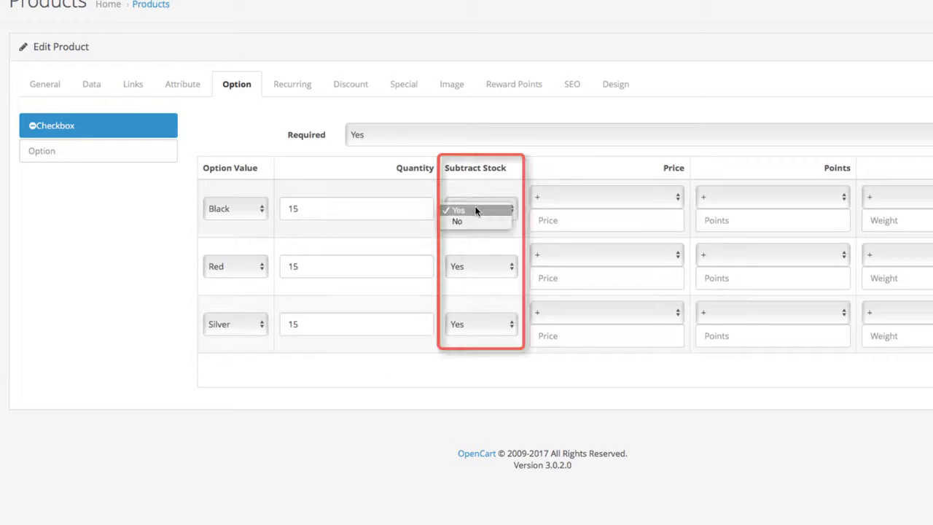
pyautogui.click(475, 210)
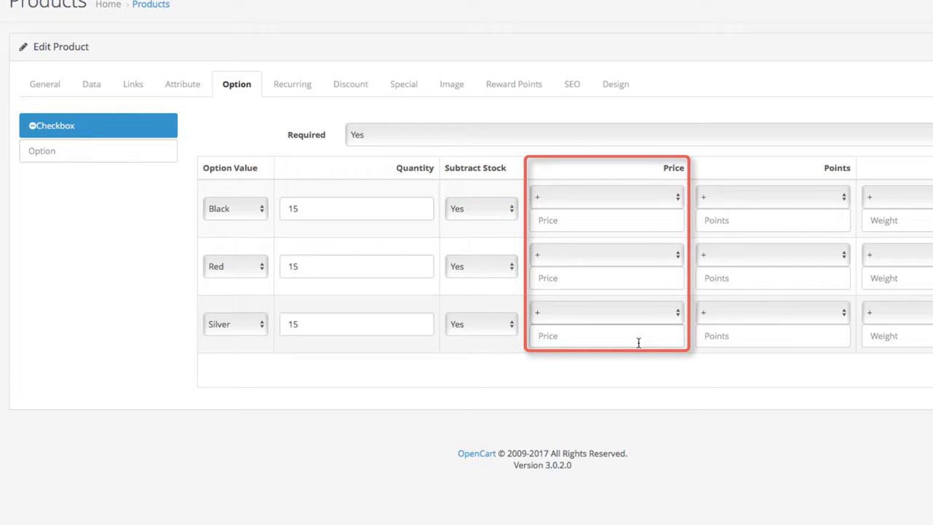
# Set the added price to 100.00 for the Silver value and 200.00 for the Red value.
pyautogui.write('100.00')
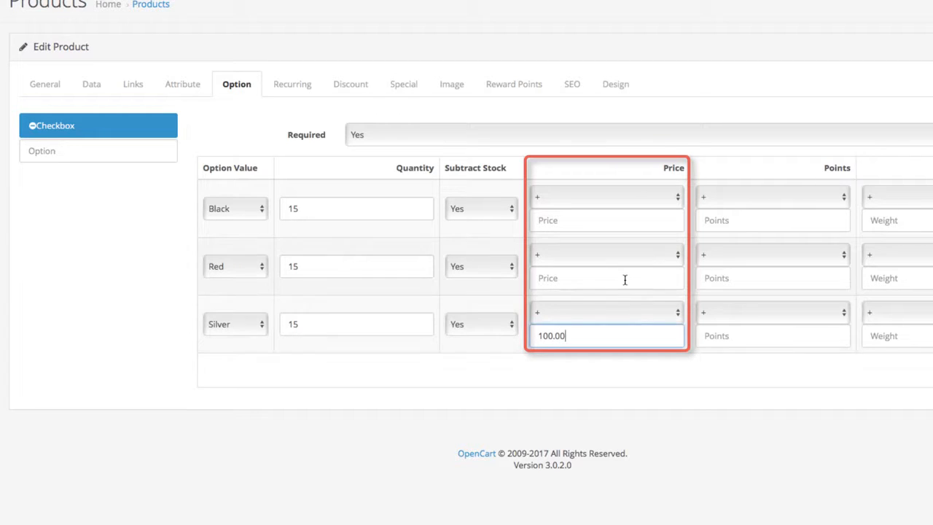
pyautogui.click(625, 280)
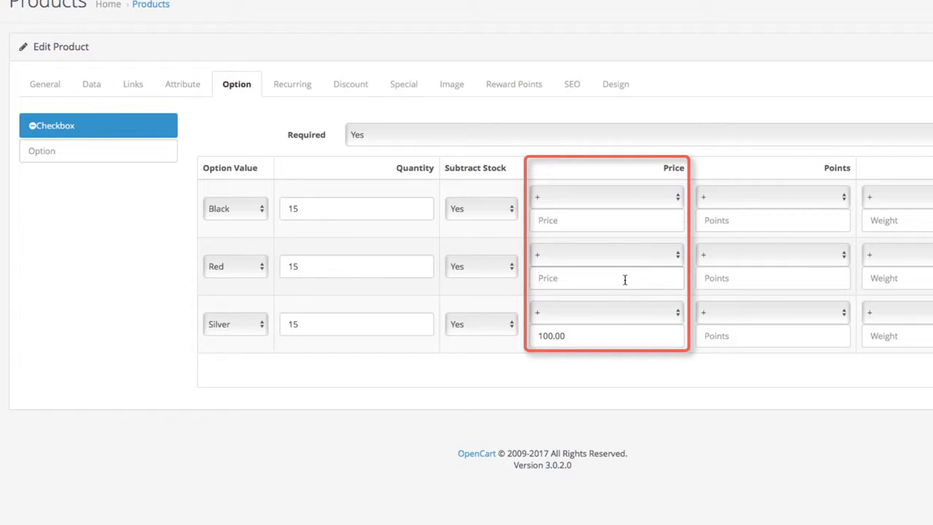
pyautogui.write('200.00')
pyautogui.click(626, 280)
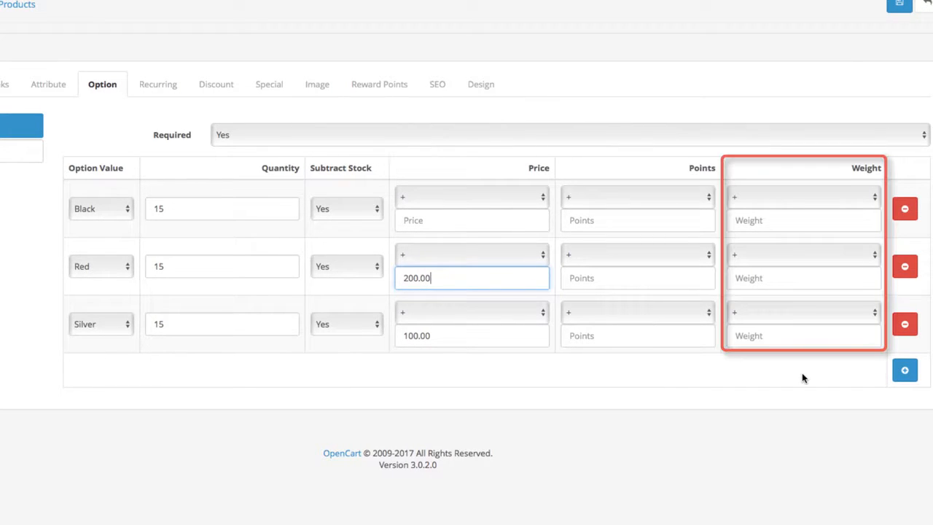
# Keep the Checkbox option's Required setting at Yes and save the product.
pyautogui.click(520, 127)
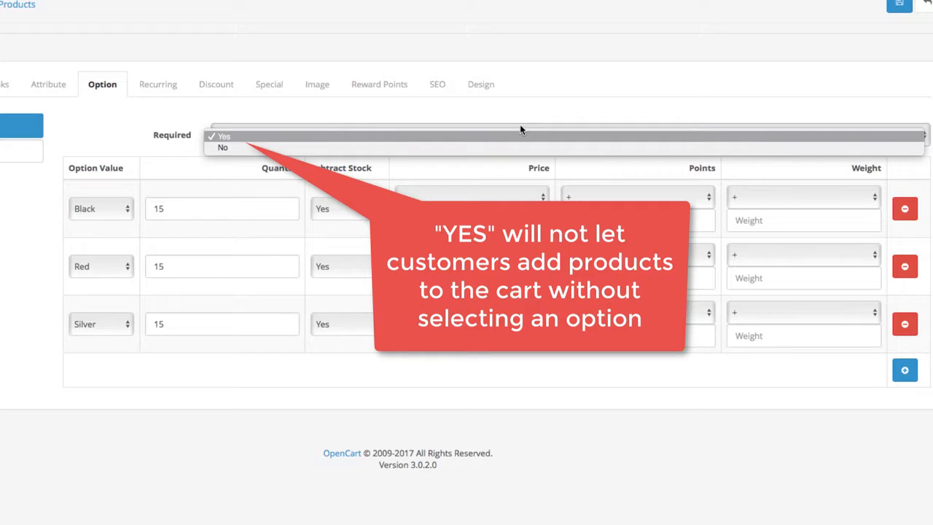
pyautogui.click(551, 109)
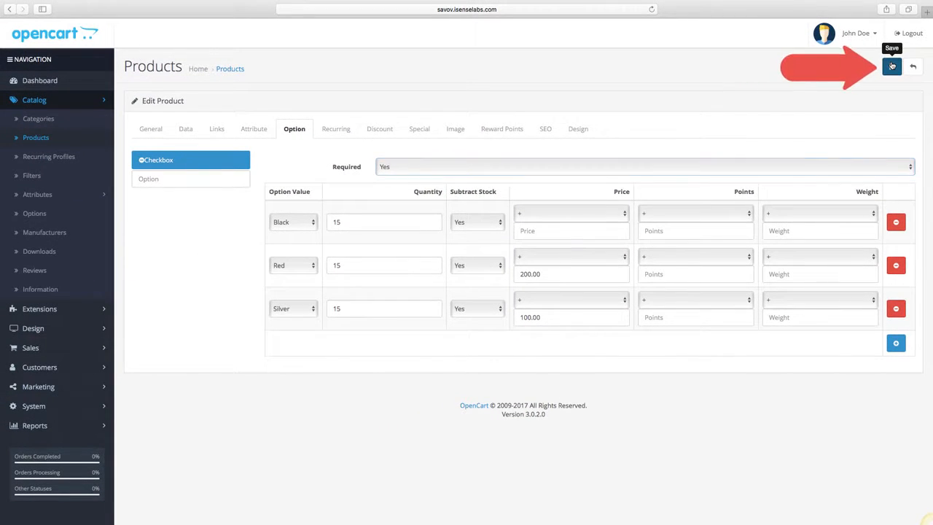
pyautogui.click(892, 66)
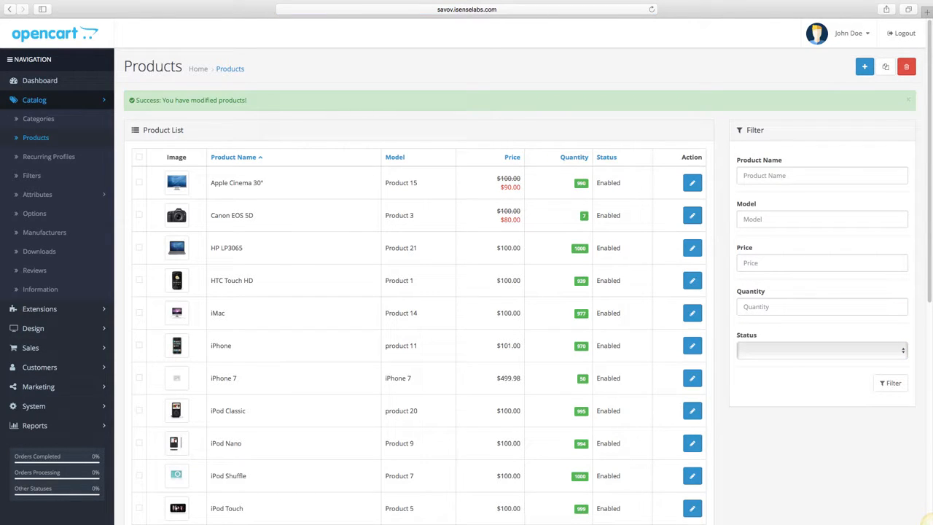
# Reopen the iPhone 7 product for editing and add a recurring profile row with a blank profile and the Default customer group.
pyautogui.click(692, 350)
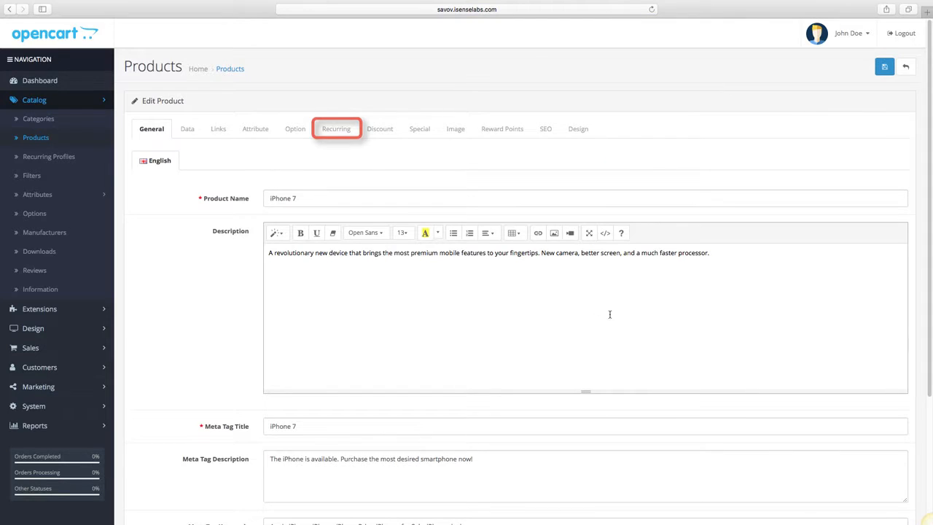
pyautogui.click(341, 130)
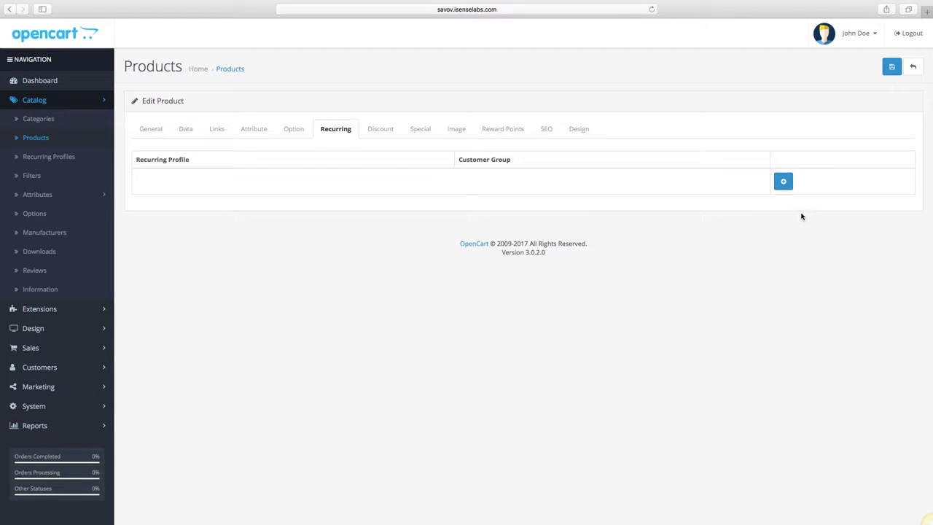
pyautogui.click(782, 180)
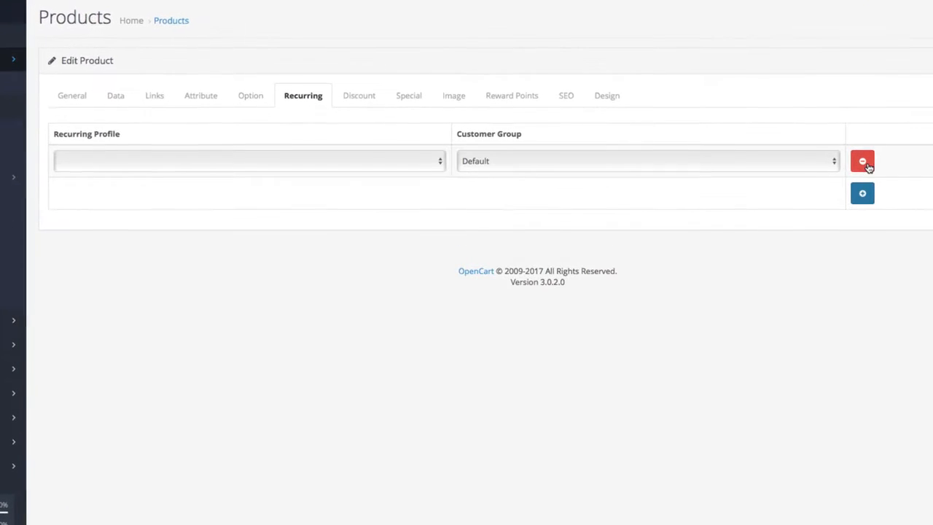
pyautogui.click(438, 164)
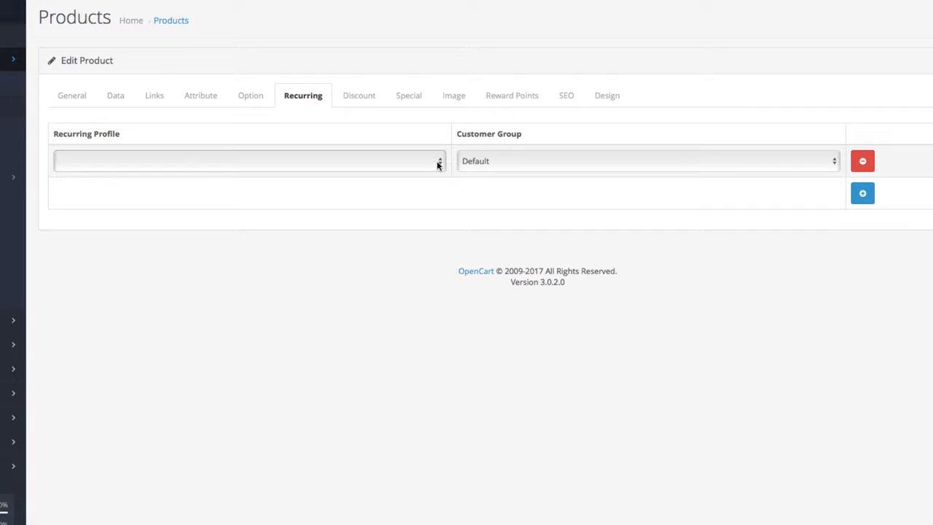
pyautogui.click(543, 163)
pyautogui.click(543, 163)
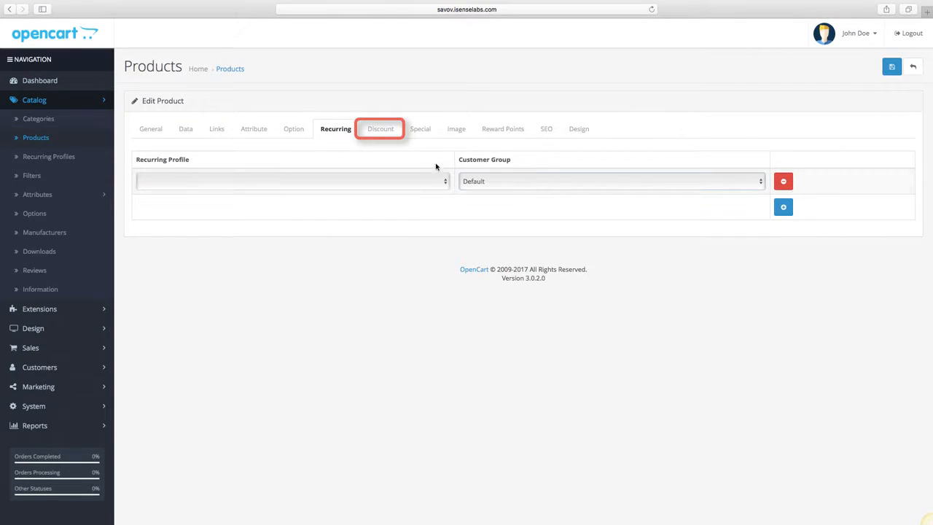
# Add a blank discount row and a blank special price row, both for the Default customer group.
pyautogui.click(394, 137)
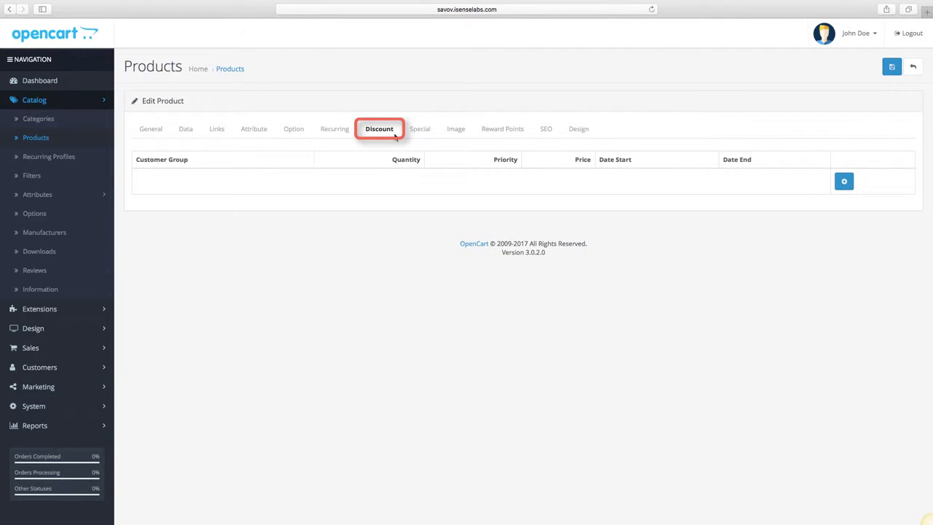
pyautogui.click(843, 181)
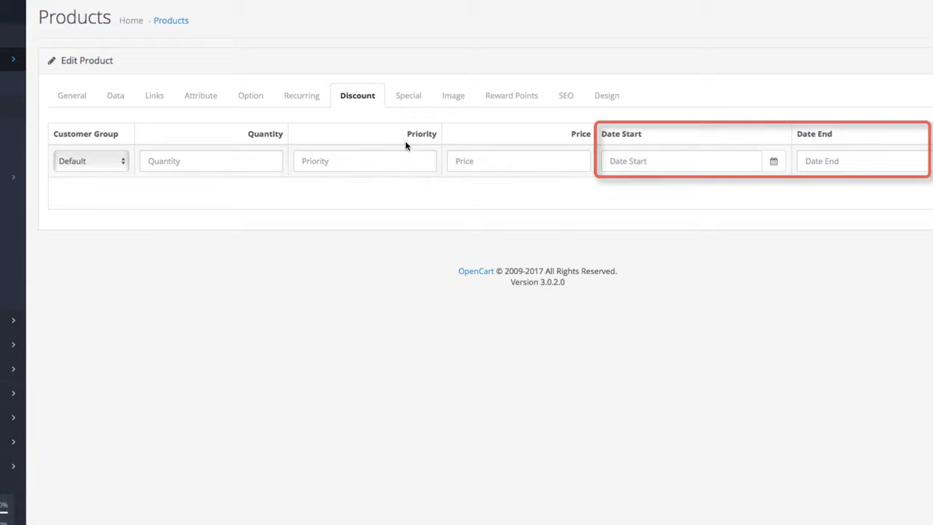
pyautogui.click(412, 99)
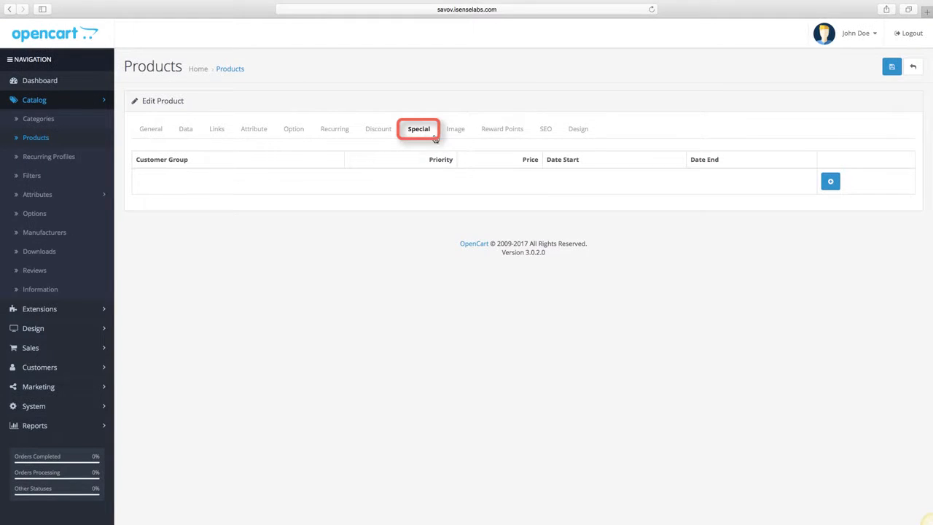
pyautogui.click(830, 181)
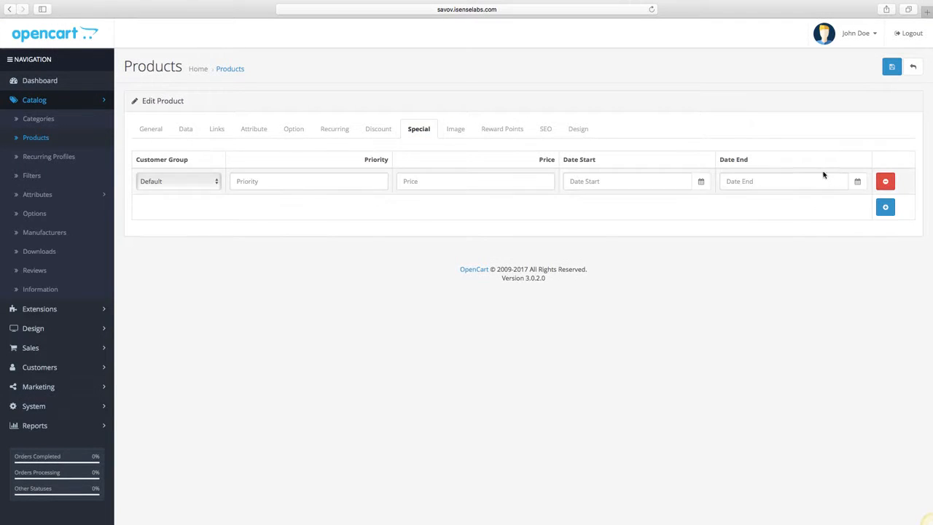
# Set iphone.jpg as the product's main image and save the product.
pyautogui.click(455, 131)
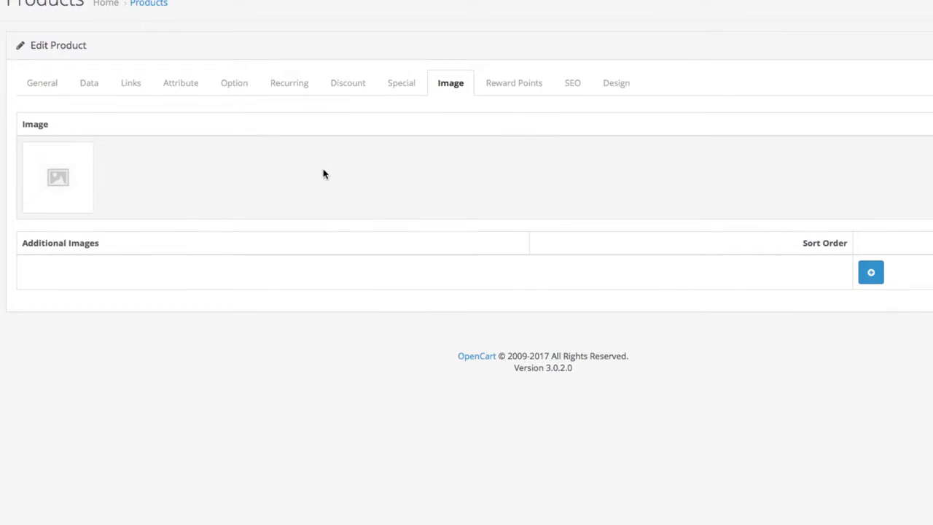
pyautogui.click(58, 206)
pyautogui.click(129, 187)
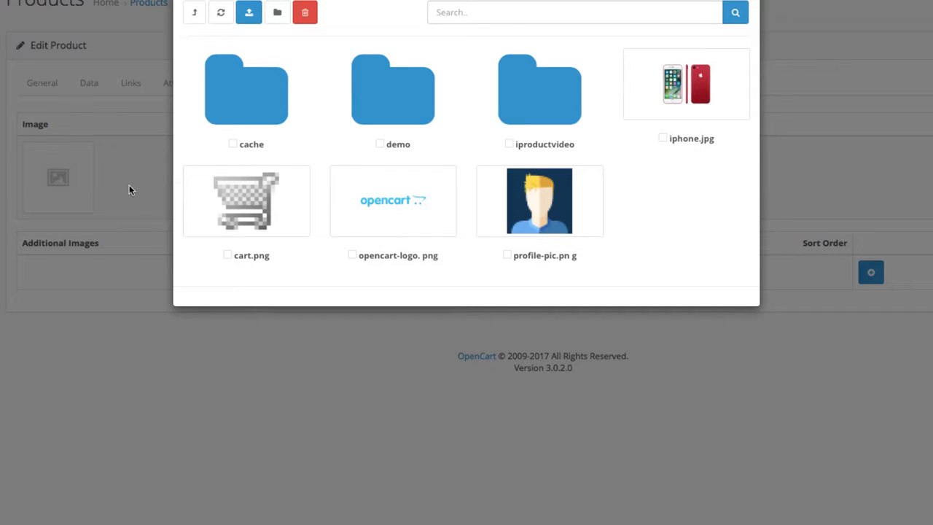
pyautogui.click(716, 90)
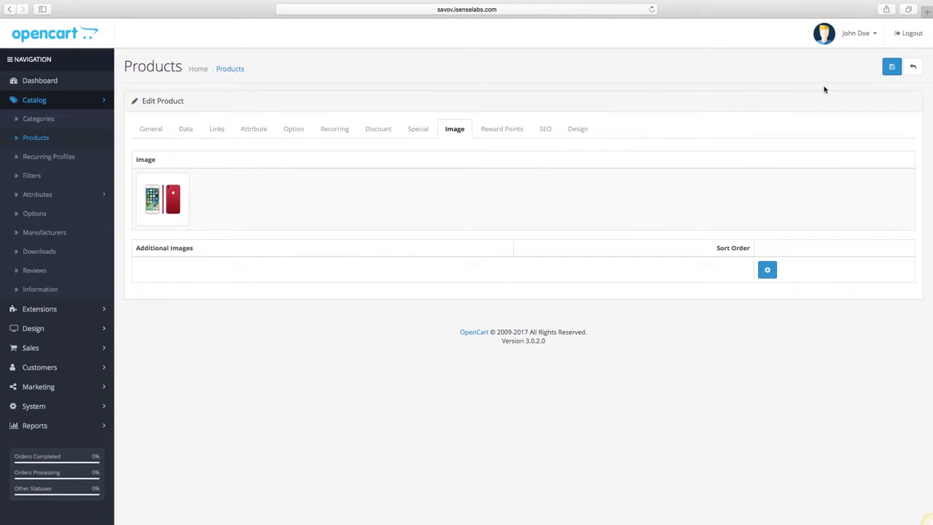
pyautogui.click(891, 66)
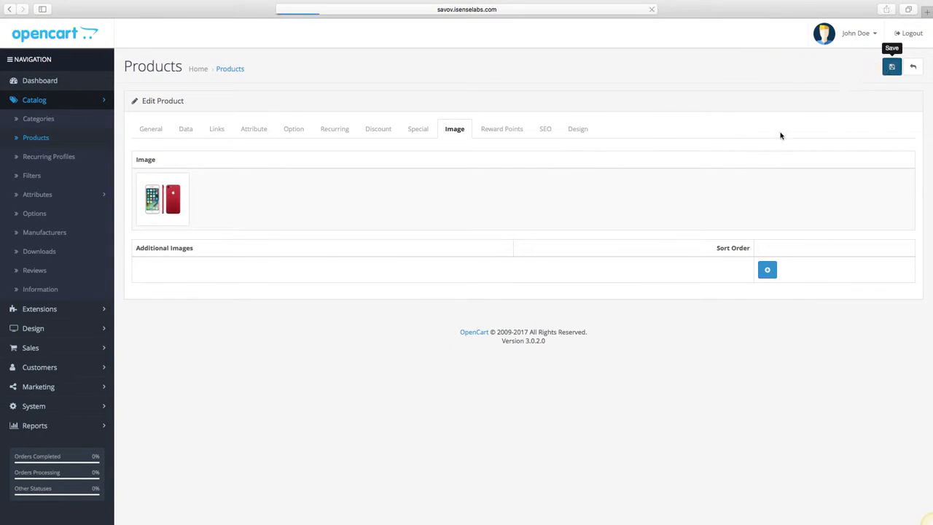
# View the reward points settings, set the Default store's SEO keyword to iPhone-7, and save the product.
pyautogui.click(514, 132)
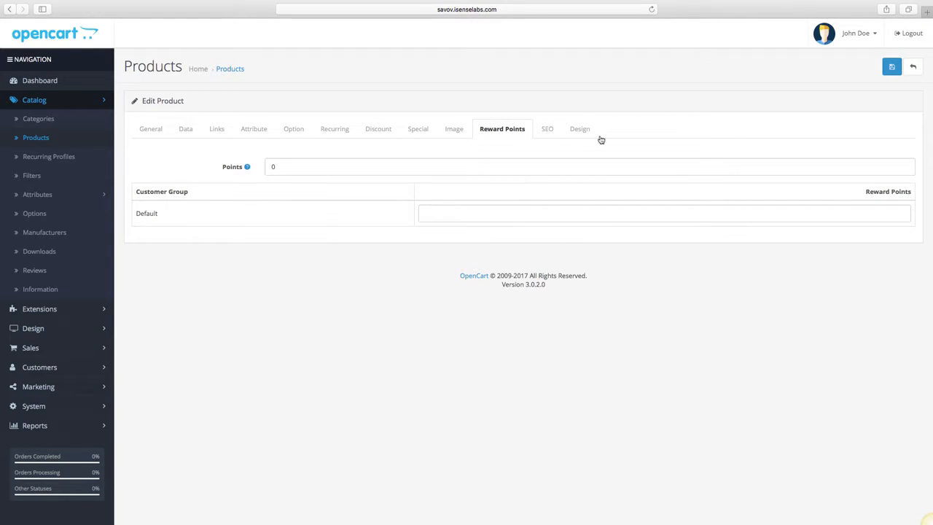
pyautogui.click(552, 134)
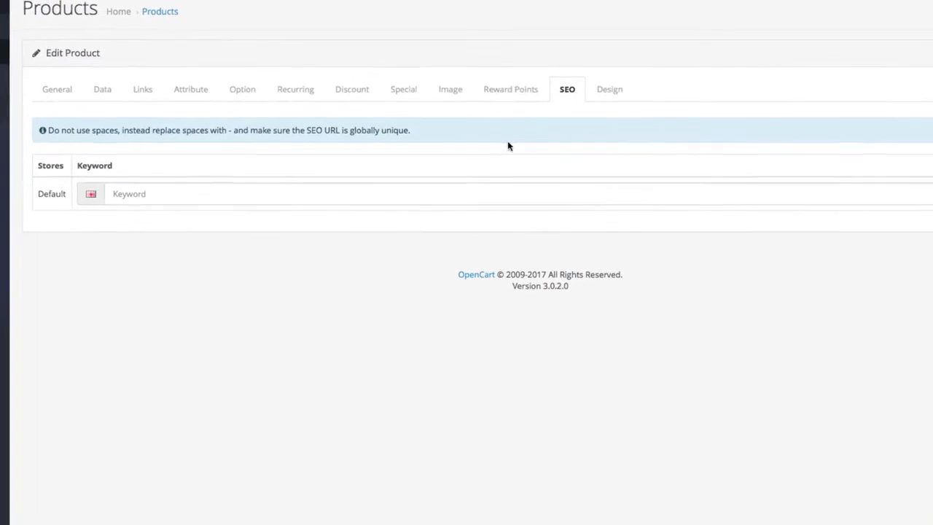
pyautogui.click(480, 188)
pyautogui.write('iphone')
pyautogui.hotkey('ctrl', 'a')
pyautogui.write('iPhone-7')
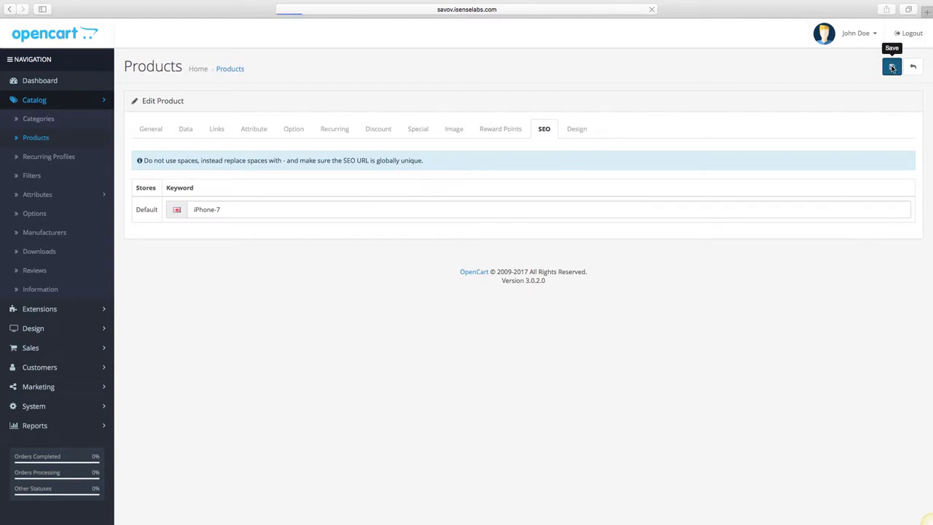
# Set the Default store's layout override to Account and save the product.
pyautogui.click(563, 129)
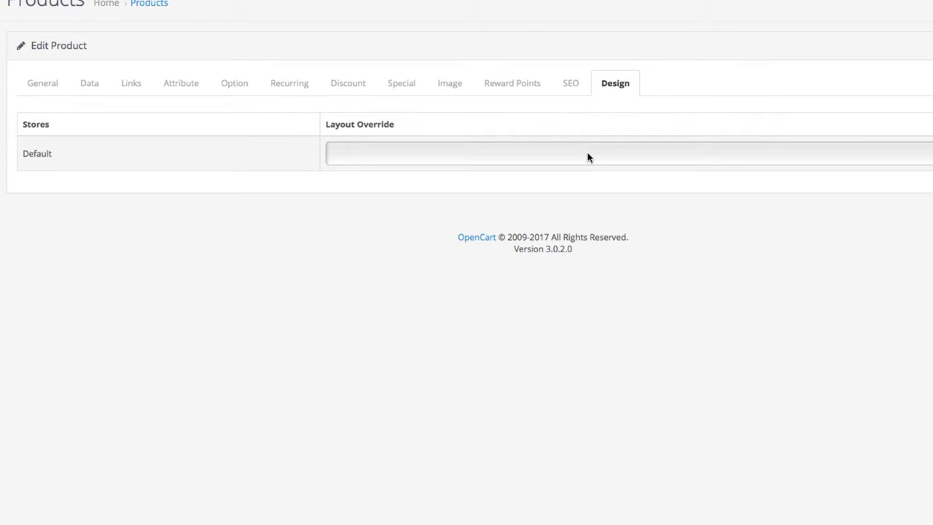
pyautogui.click(588, 157)
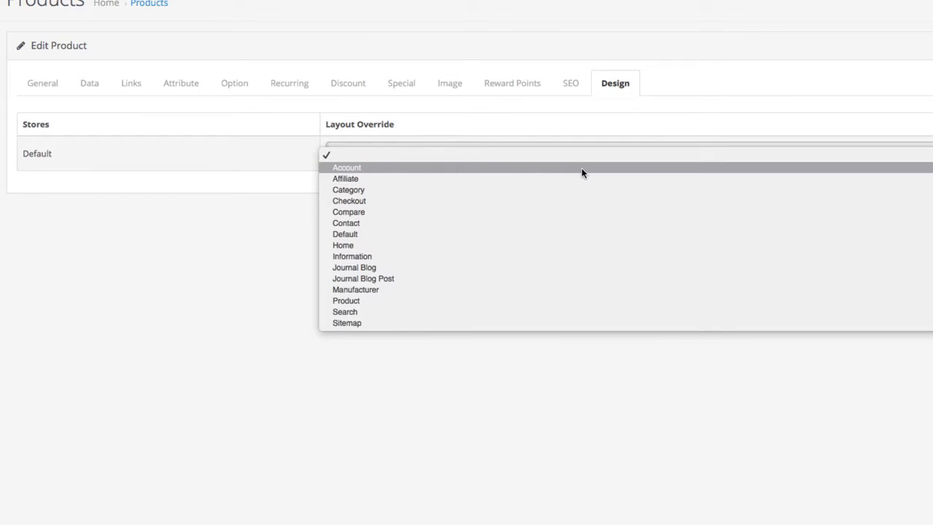
pyautogui.click(582, 173)
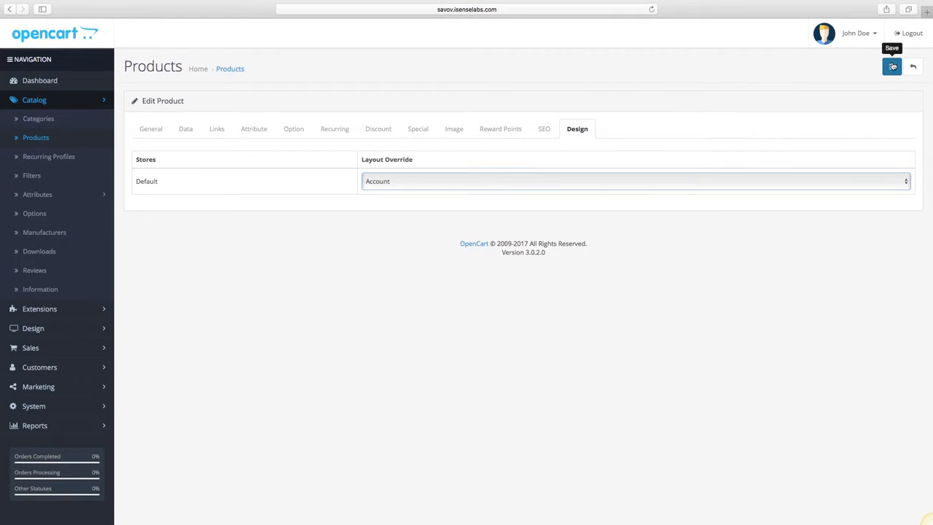
pyautogui.click(892, 67)
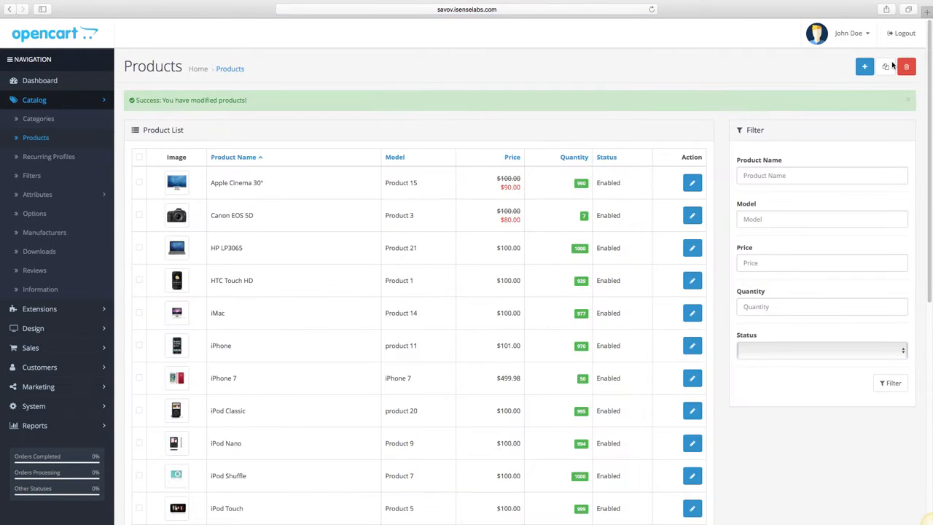
# Open the Your Store storefront and go to its Phones & PDAs category.
pyautogui.click(851, 40)
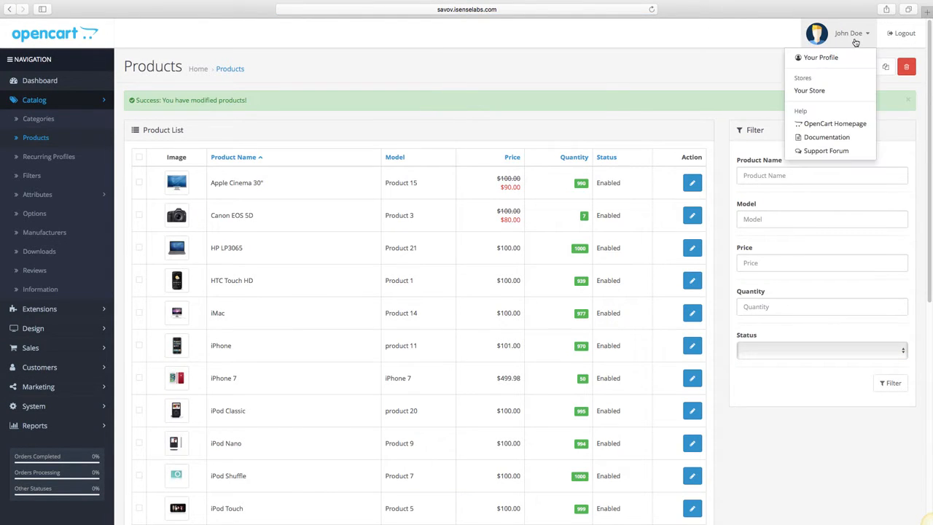
pyautogui.click(810, 91)
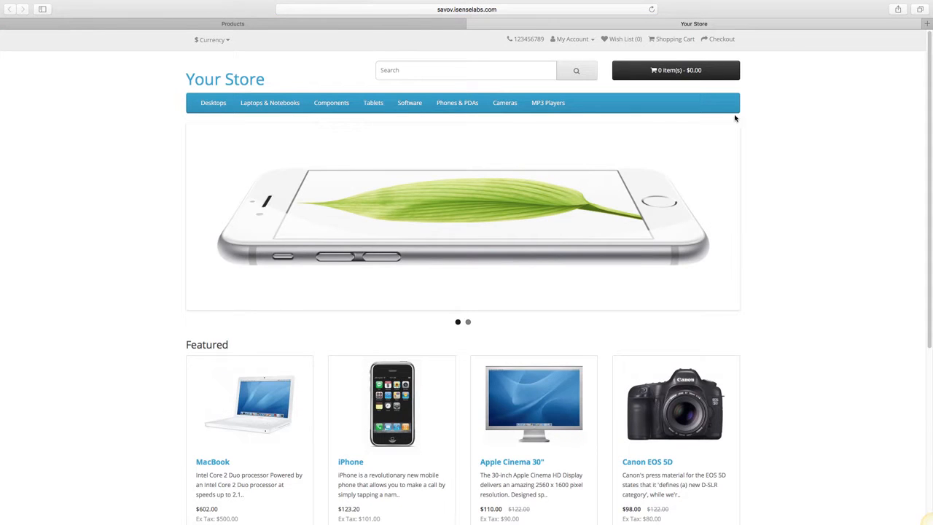
pyautogui.click(455, 102)
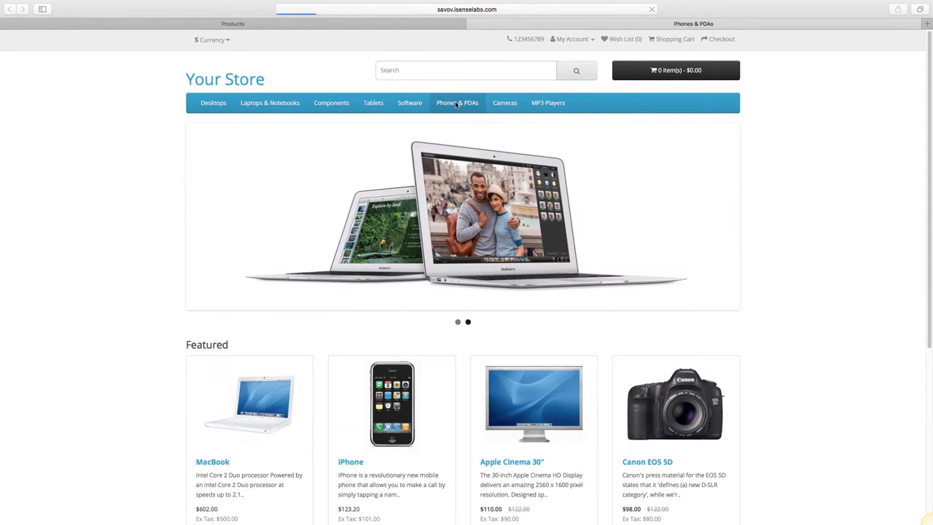
# Open the iPhone 7 product page and review its description, available options and related products.
pyautogui.scroll(-3, 456, 108)
pyautogui.scroll(-3, 456, 107)
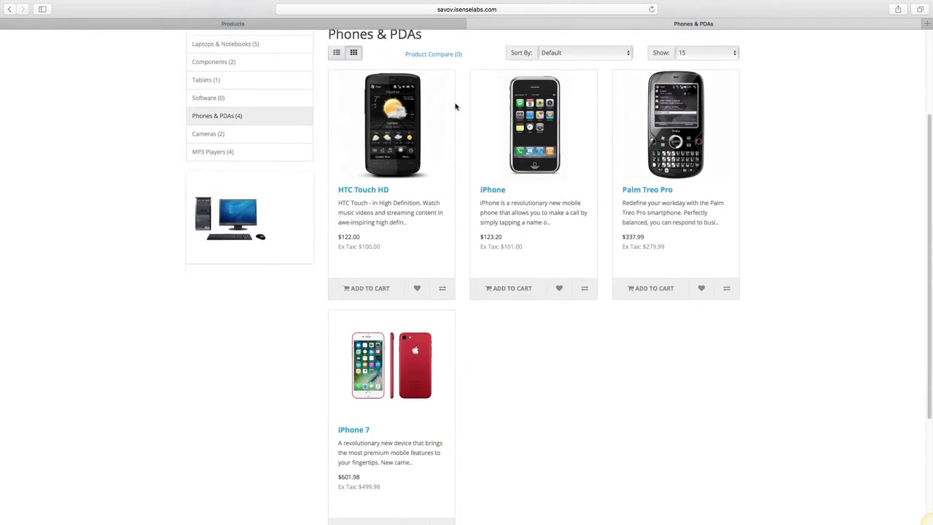
pyautogui.click(402, 325)
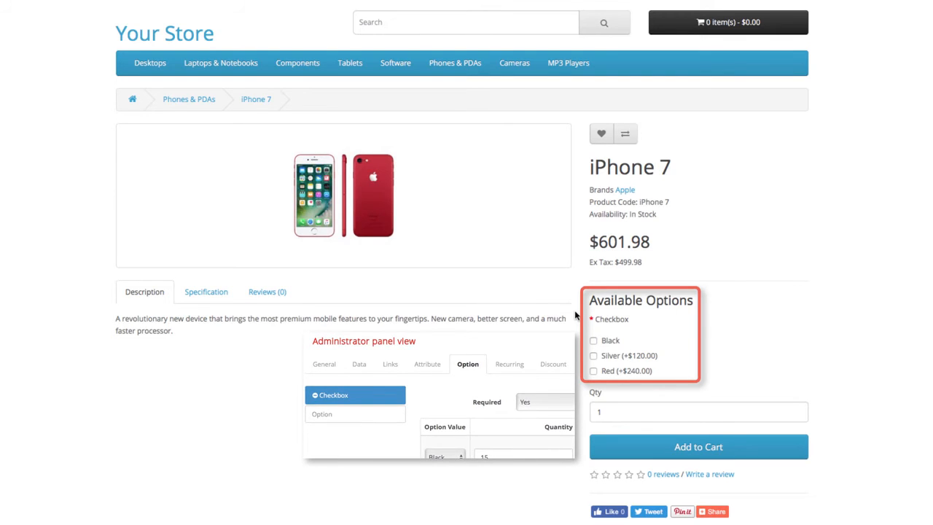
pyautogui.scroll(-1, 575, 315)
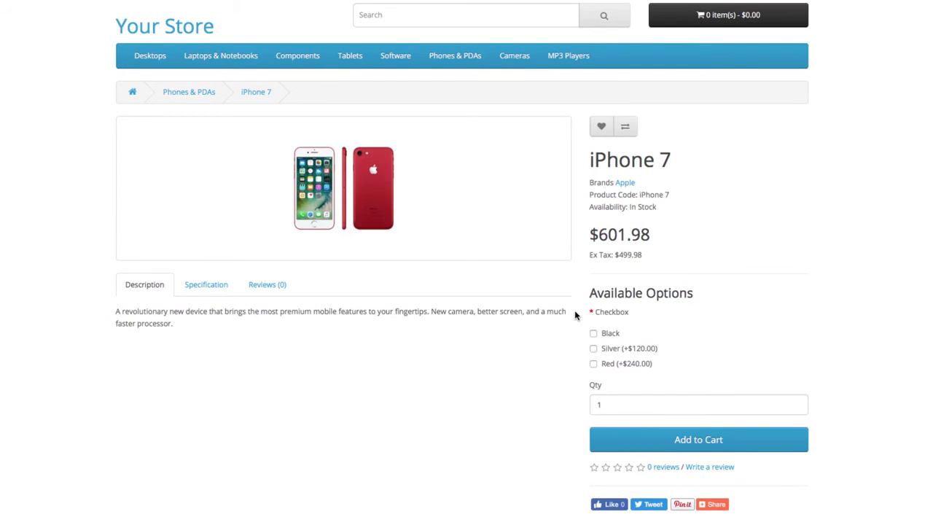
pyautogui.scroll(-5, 575, 312)
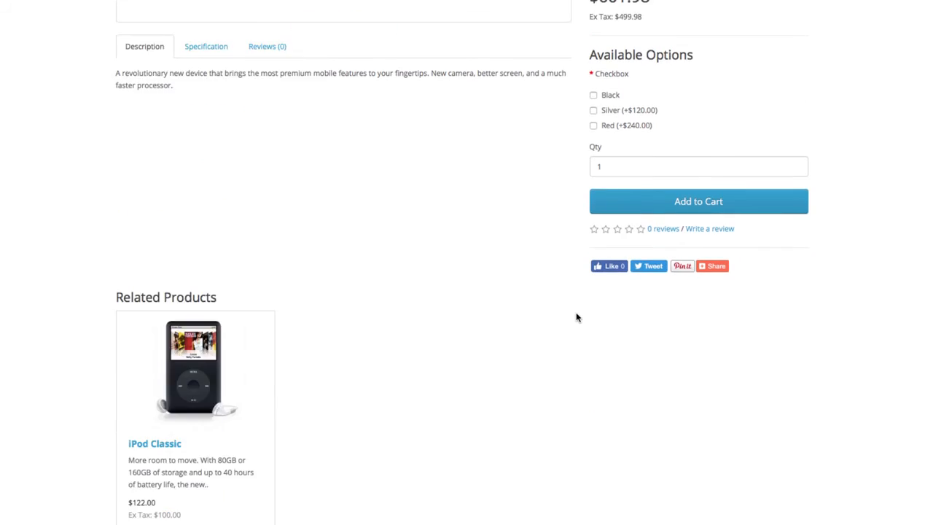